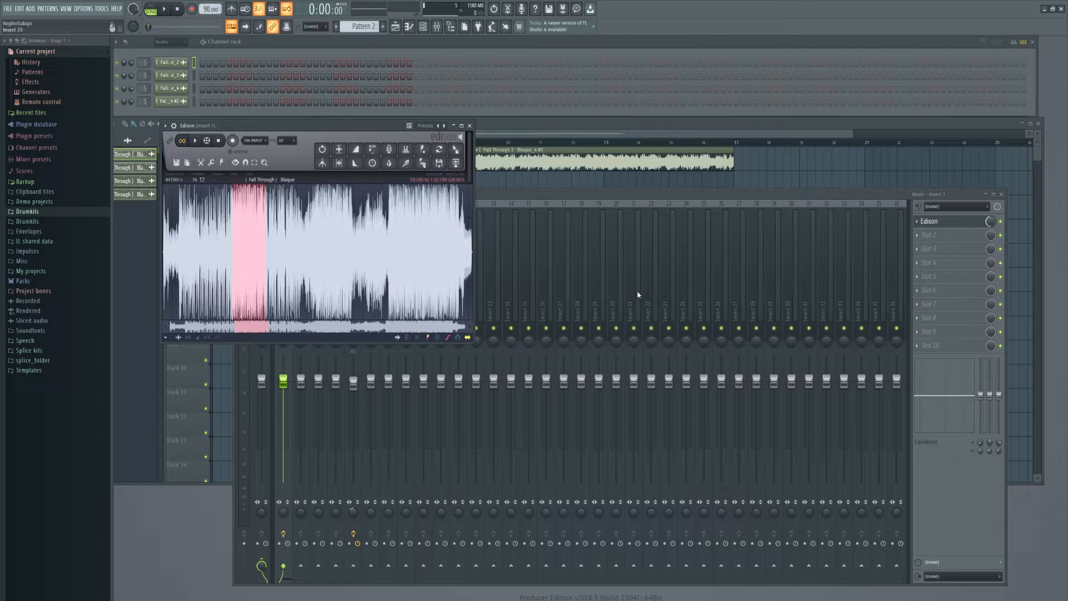
Examine the selected section of the full song's waveform in Edison at closer zoom.
scroll(267, 296, "up", 5)
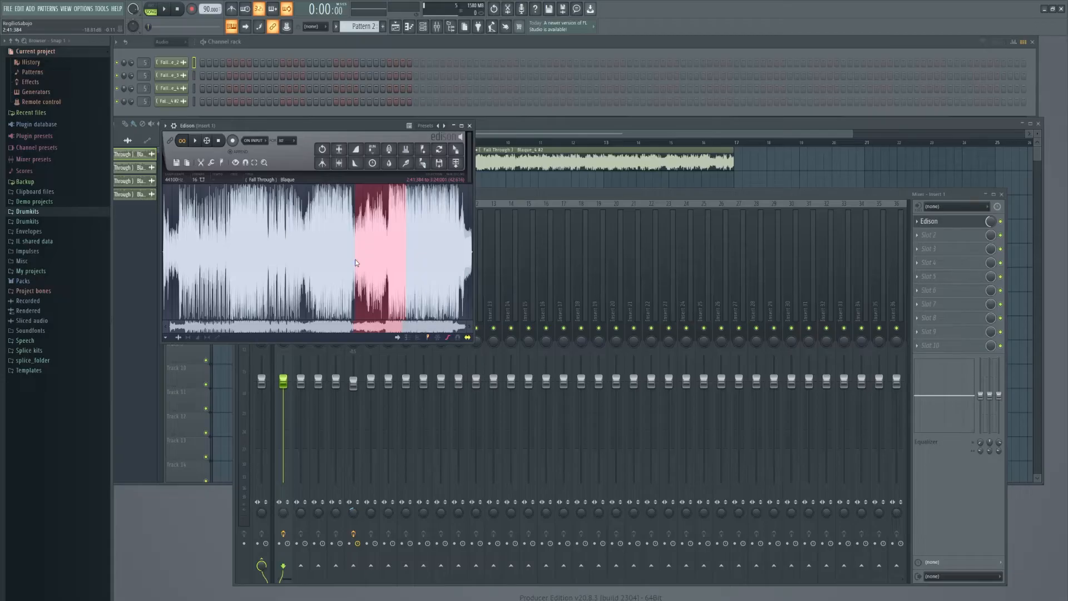
scroll(355, 259, "up", 2)
scroll(354, 259, "up", 2)
left_click_drag(351, 330, 374, 330)
scroll(383, 290, "down", 2)
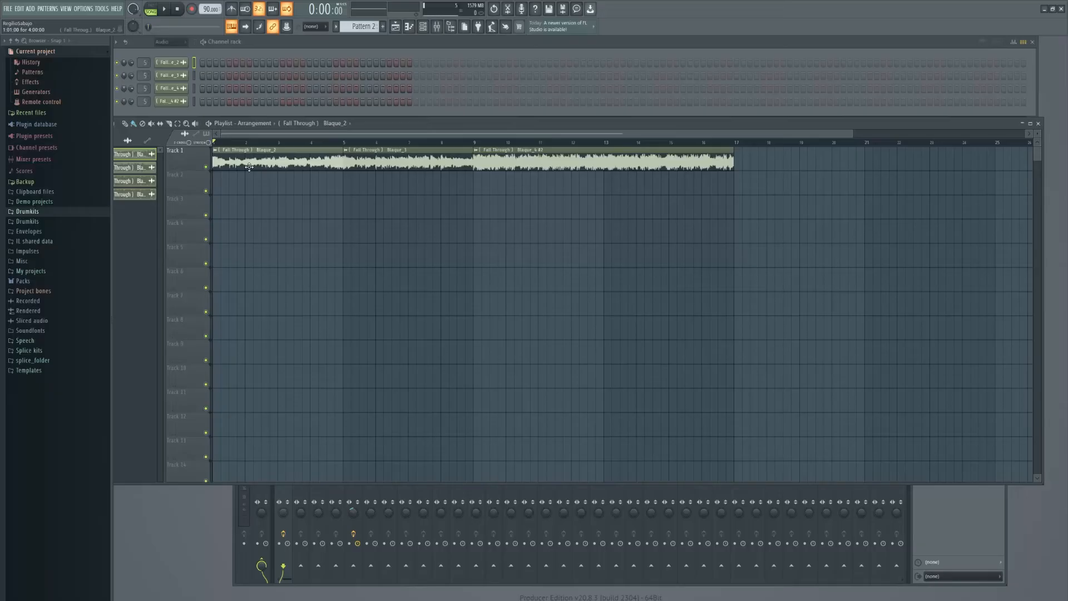
Inspect the pitch and time-stretching settings of the first Fall Through sample clip on track 1.
double_click(249, 167)
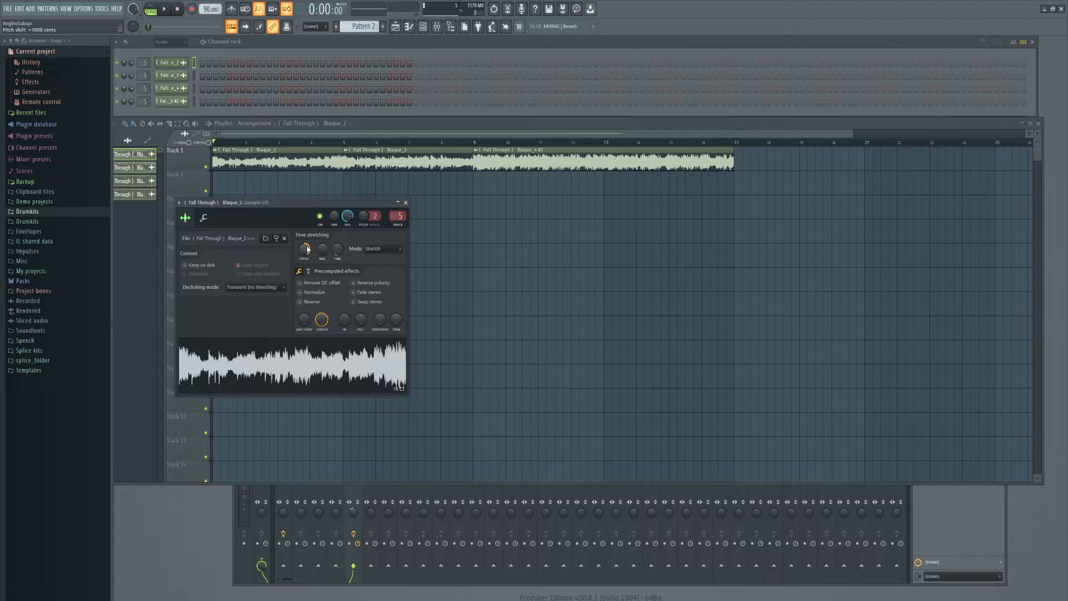
left_click(405, 202)
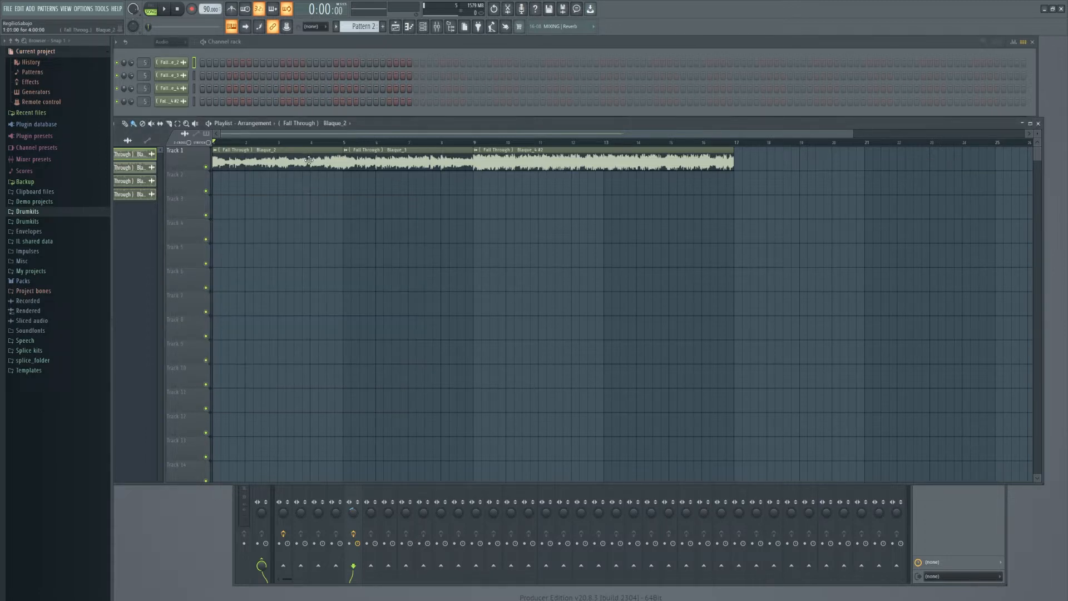
Place a copy of the first clip on track 3, make it unique and check its time-stretching settings.
left_click(303, 214)
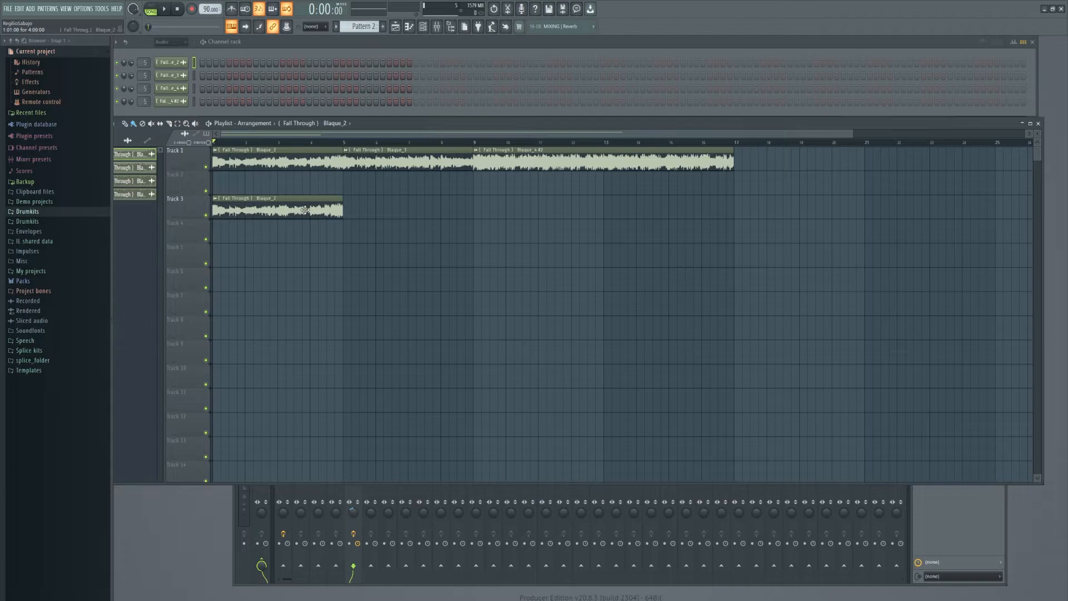
left_click(216, 200)
left_click(234, 264)
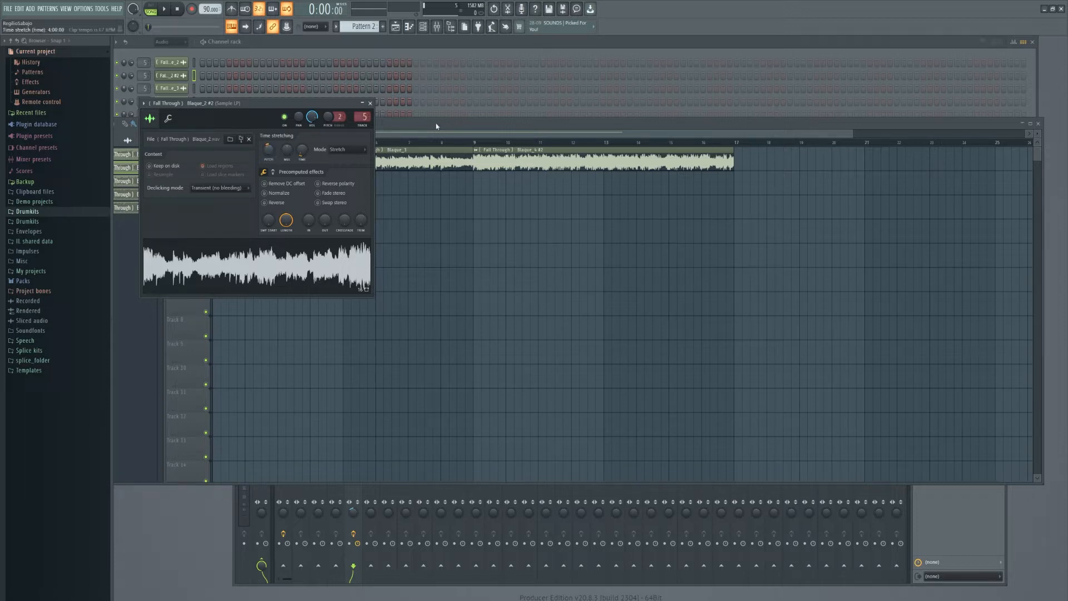
left_click(370, 103)
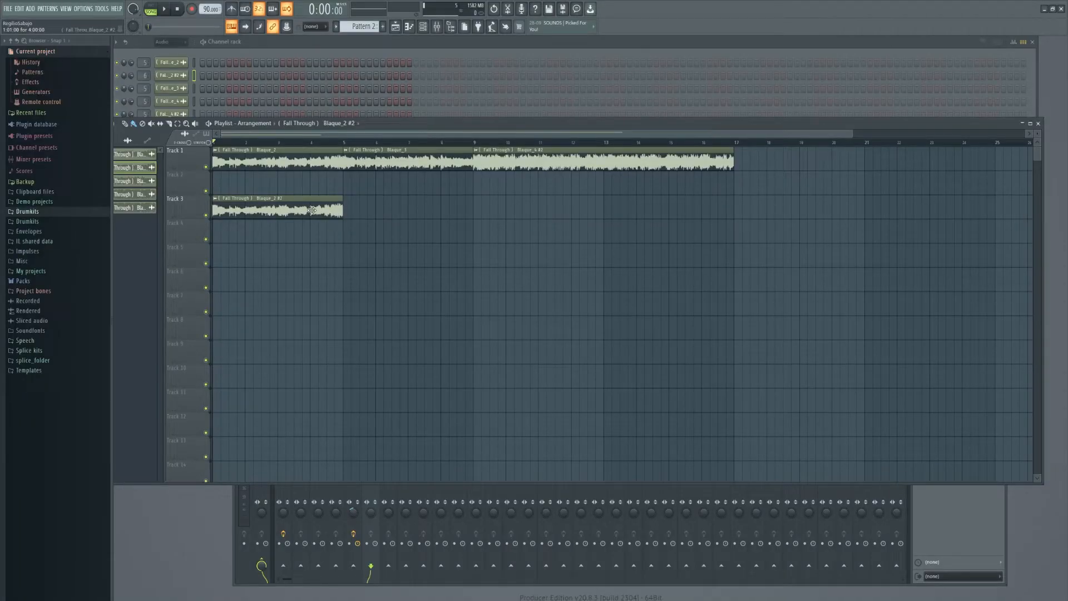
Move the copied clip up to track 2 and delete it from the playlist.
left_click_drag(312, 210, 305, 174)
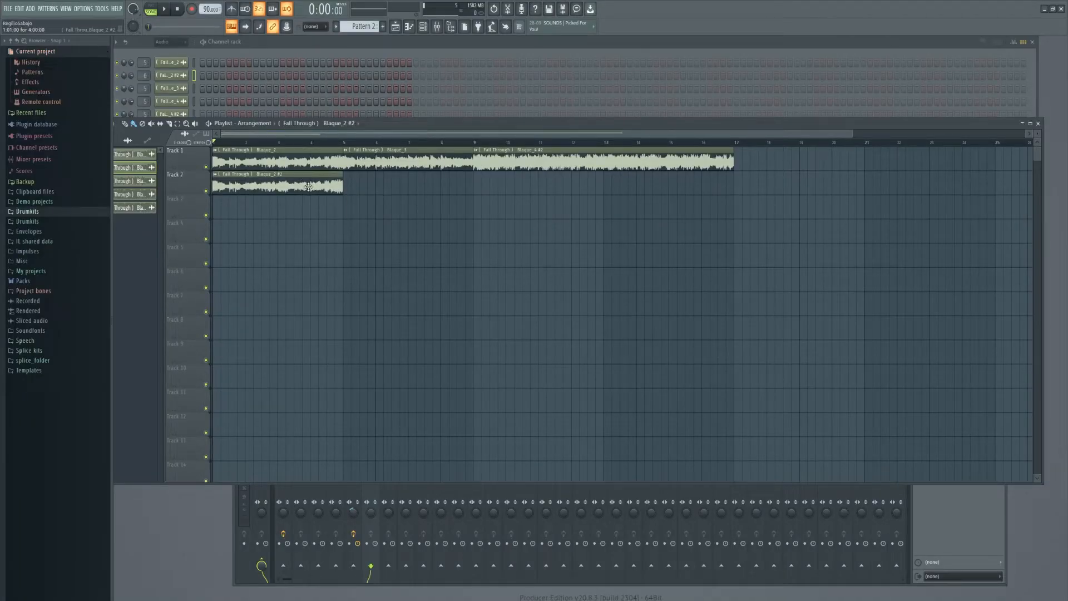
right_click(308, 187)
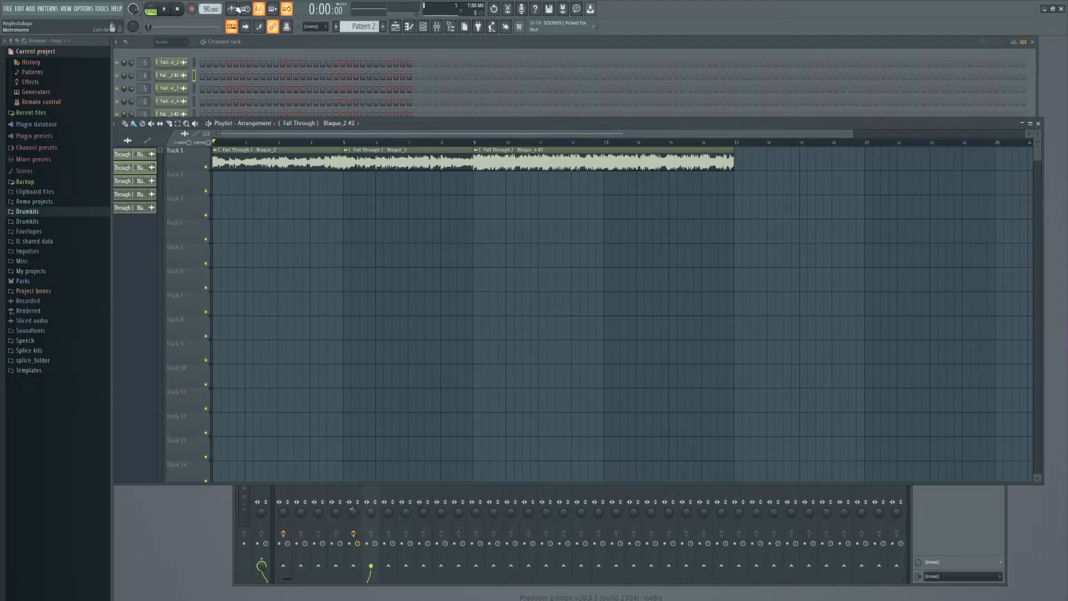
Inspect the Ozone 9 Dynamics compression and the Neutron 3 Equalizer highpass and lowpass filters on the Sample LP mixer track.
key("F9")
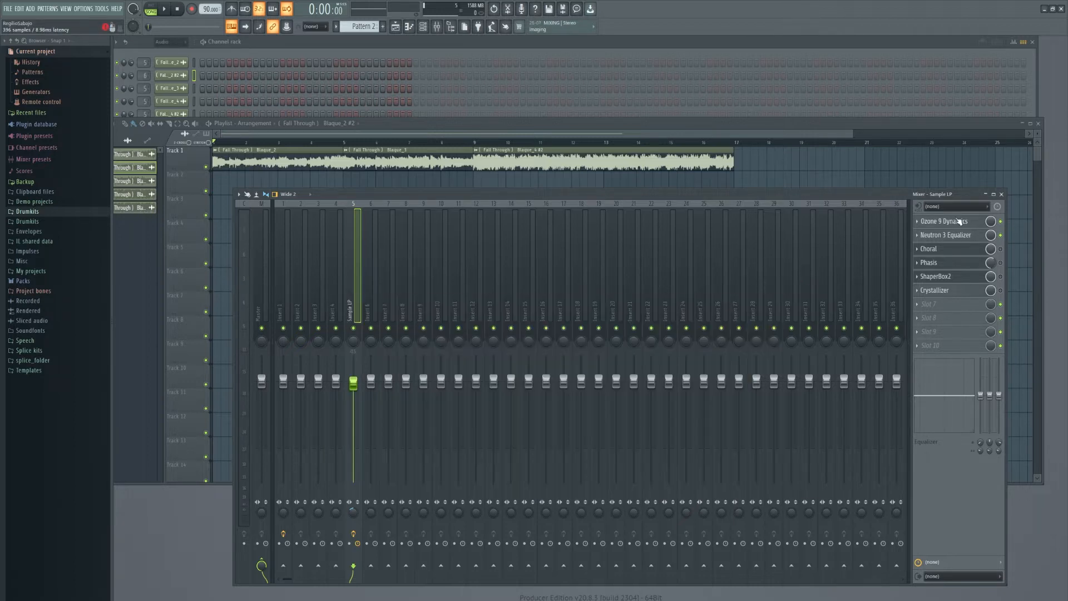
left_click(955, 221)
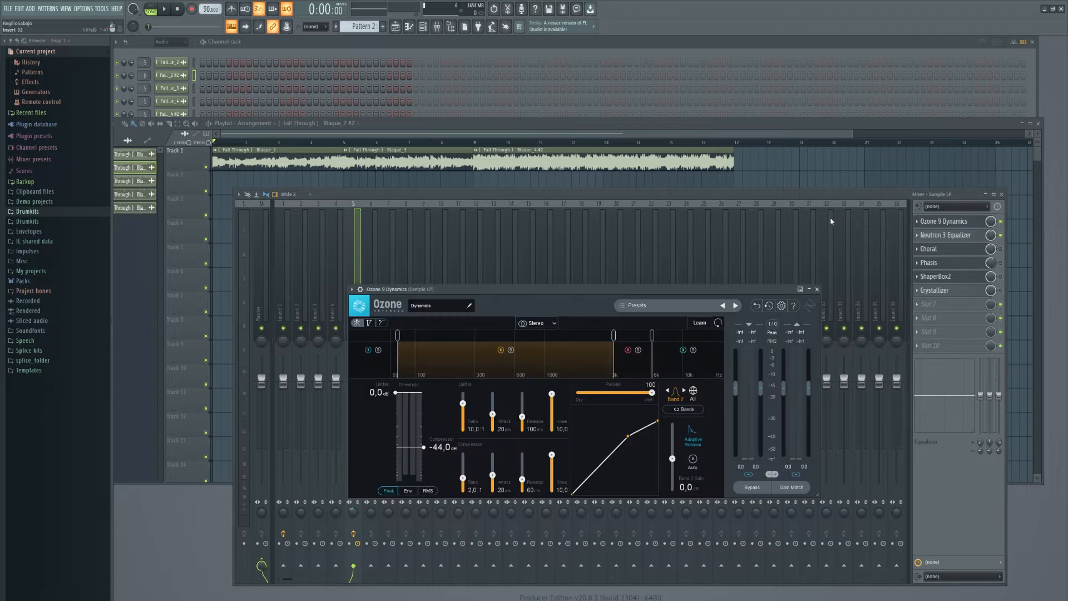
left_click_drag(561, 290, 595, 275)
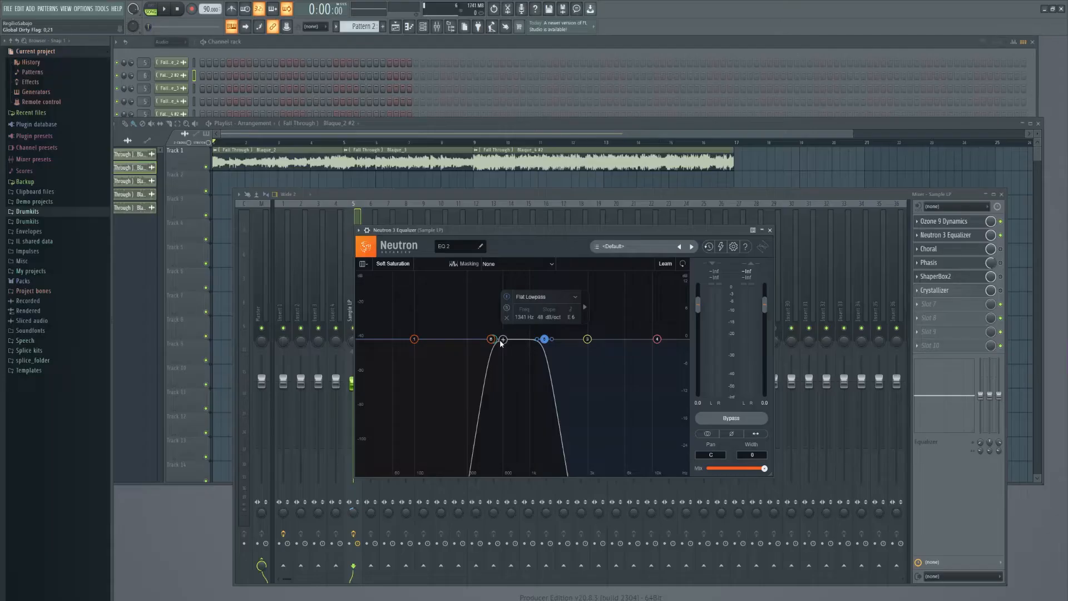
left_click(488, 340)
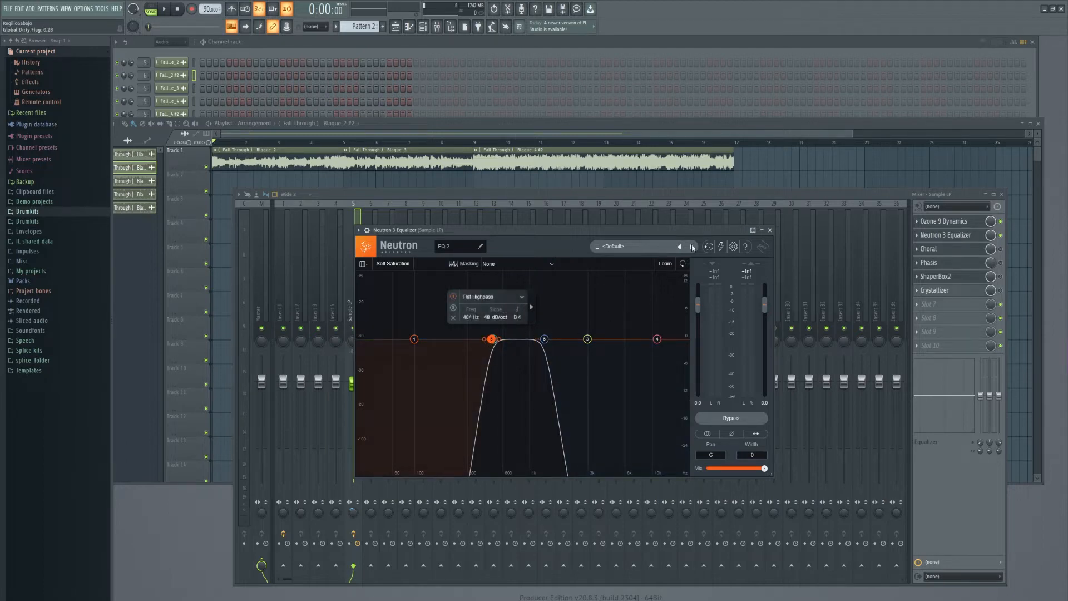
left_click(769, 230)
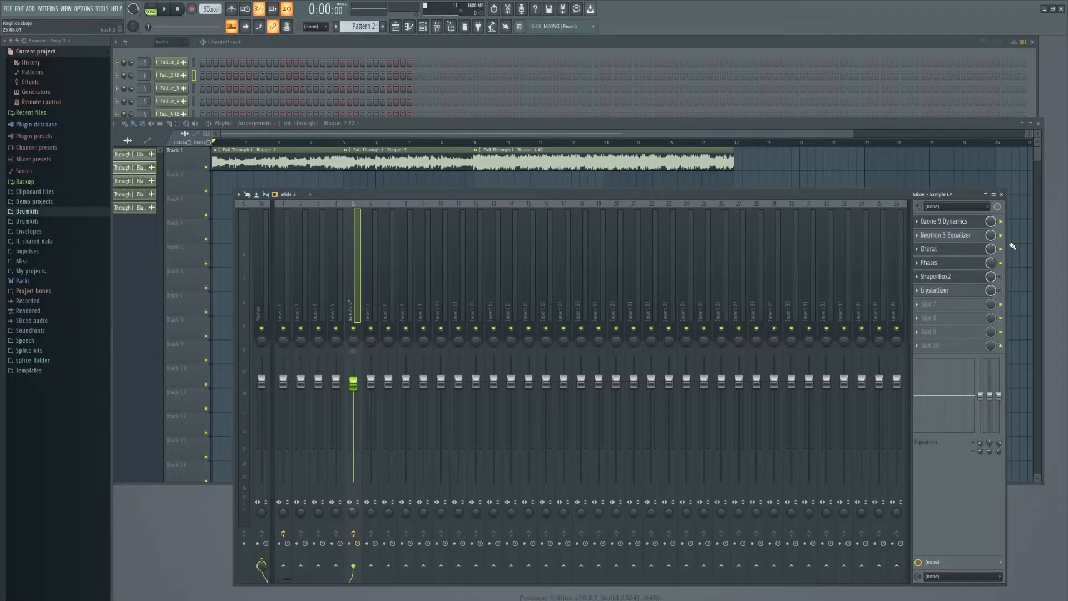
Review the Choral and Phasis effect settings on the Sample LP mixer track.
left_click(974, 251)
left_click_drag(273, 138, 570, 258)
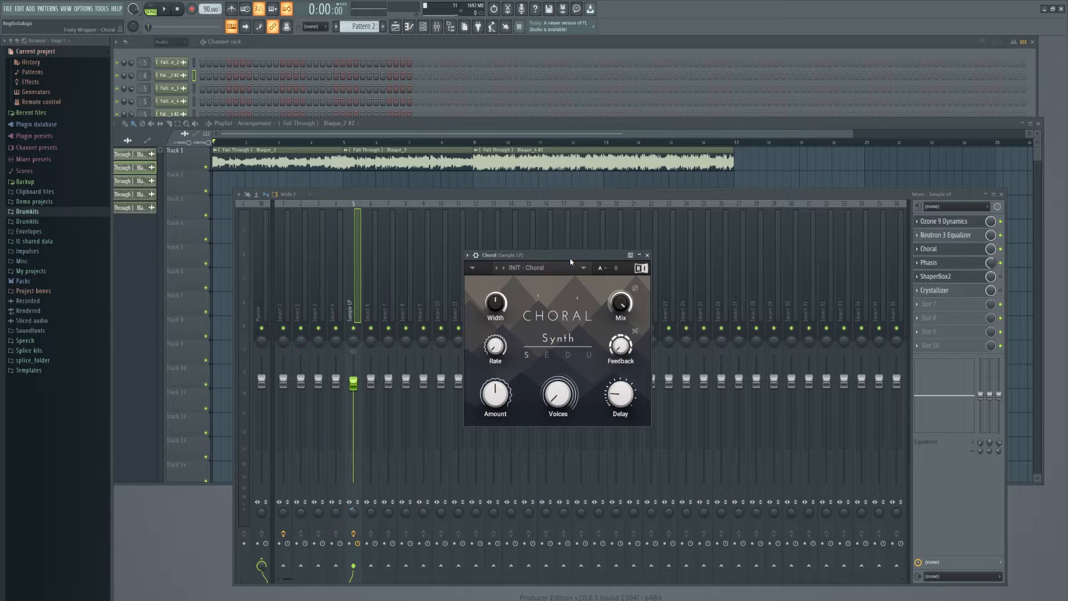
left_click_drag(488, 306, 488, 306)
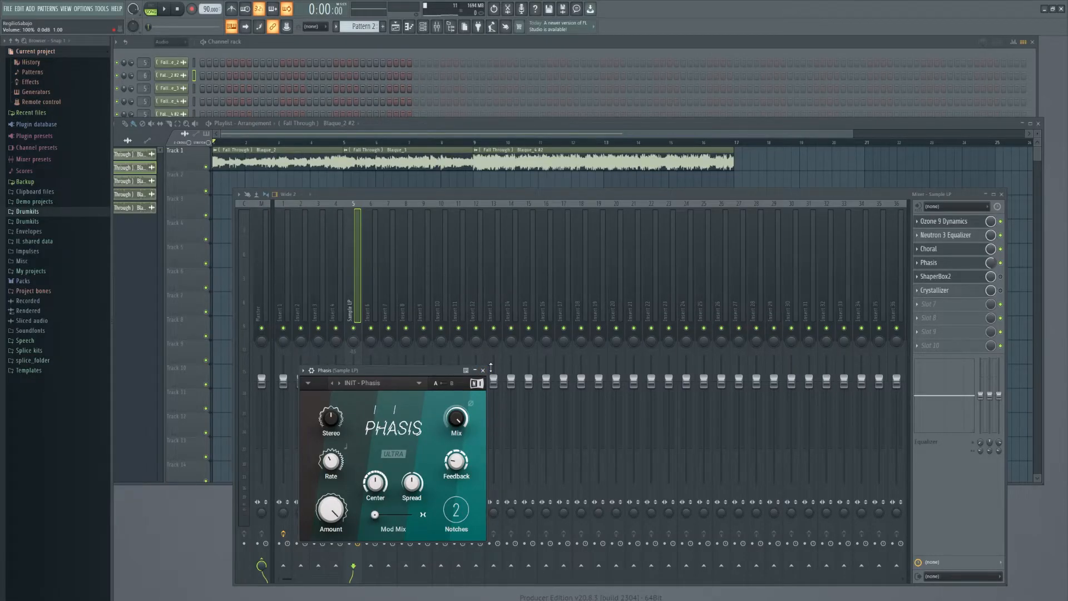
left_click(483, 371)
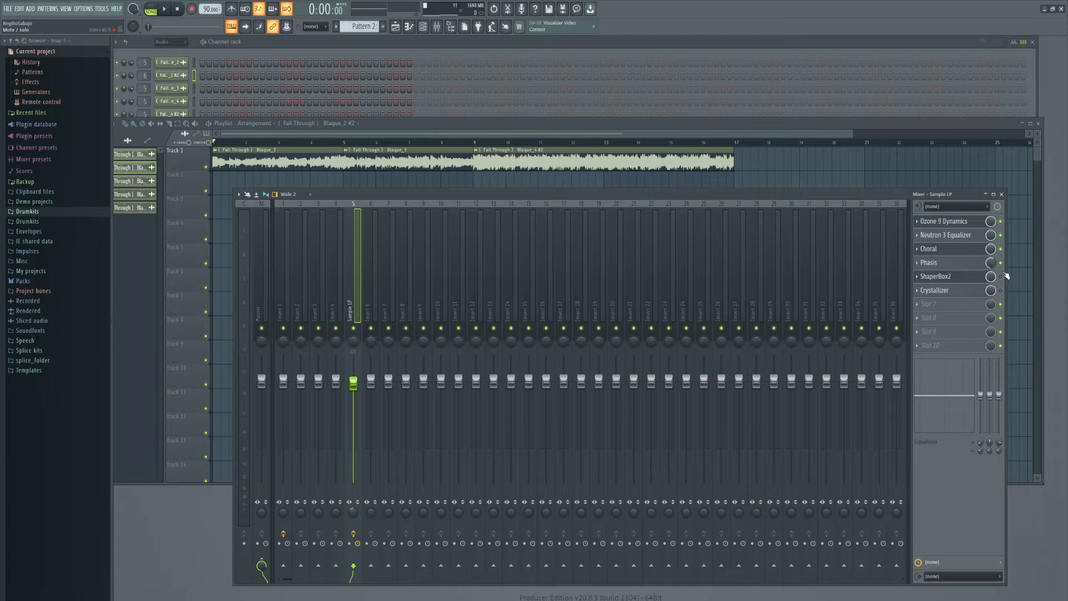
Open ShaperBox2 on the Sample LP track and set its Pan shaper to 49% mix and a 2-bar LFO length.
left_click(971, 279)
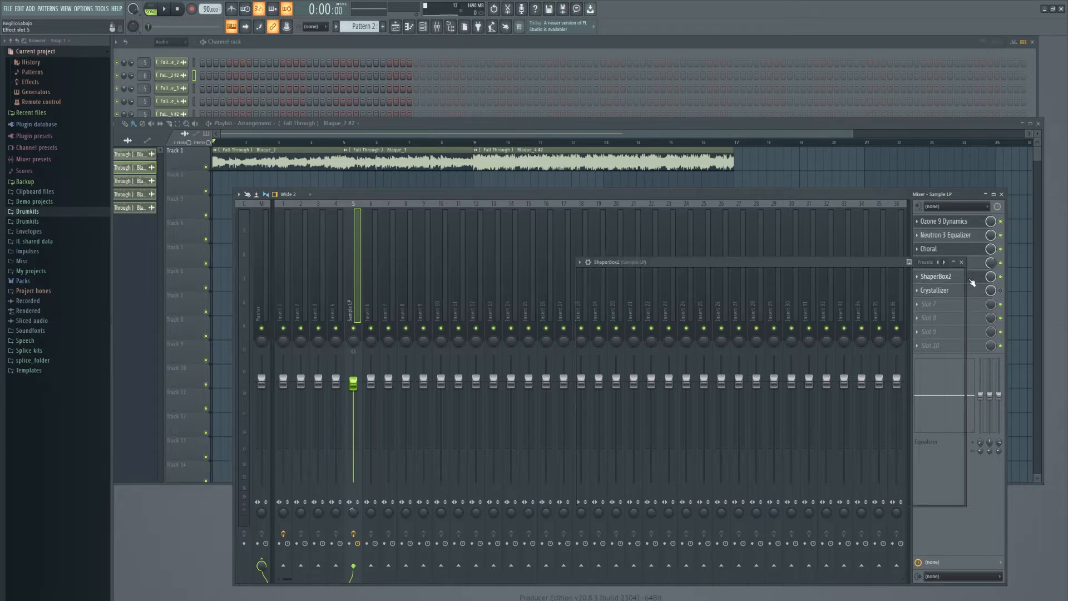
left_click(832, 334)
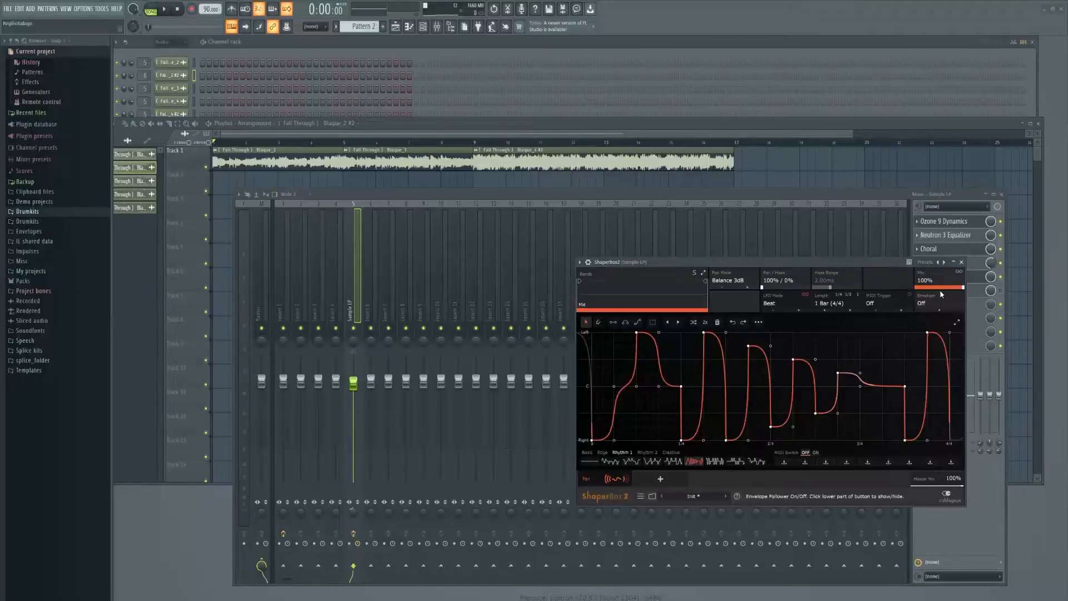
left_click_drag(939, 281, 939, 283)
left_click(850, 309)
left_click(849, 309)
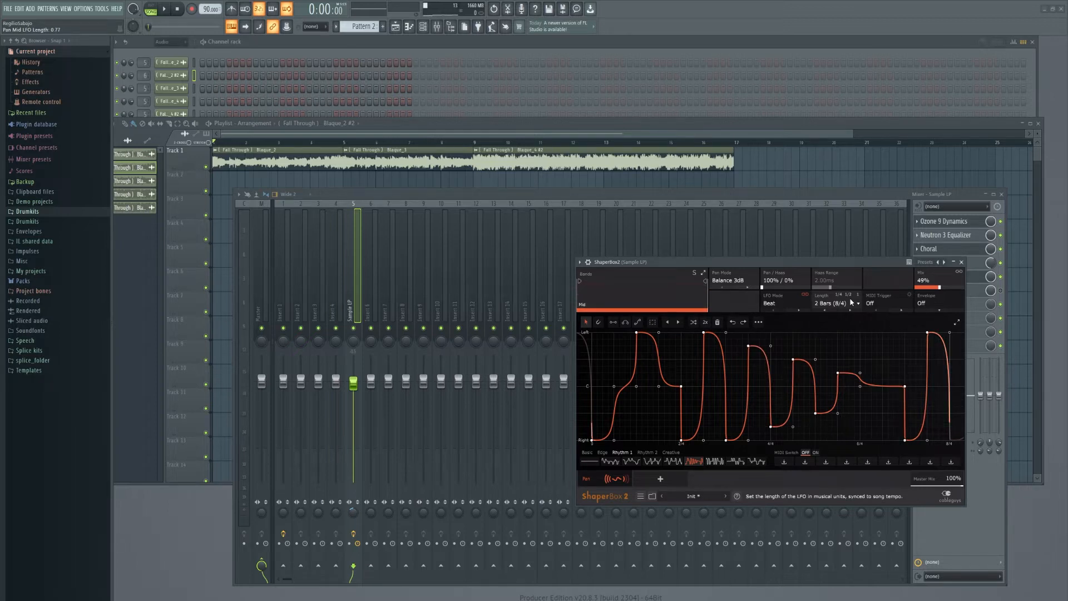
key("space")
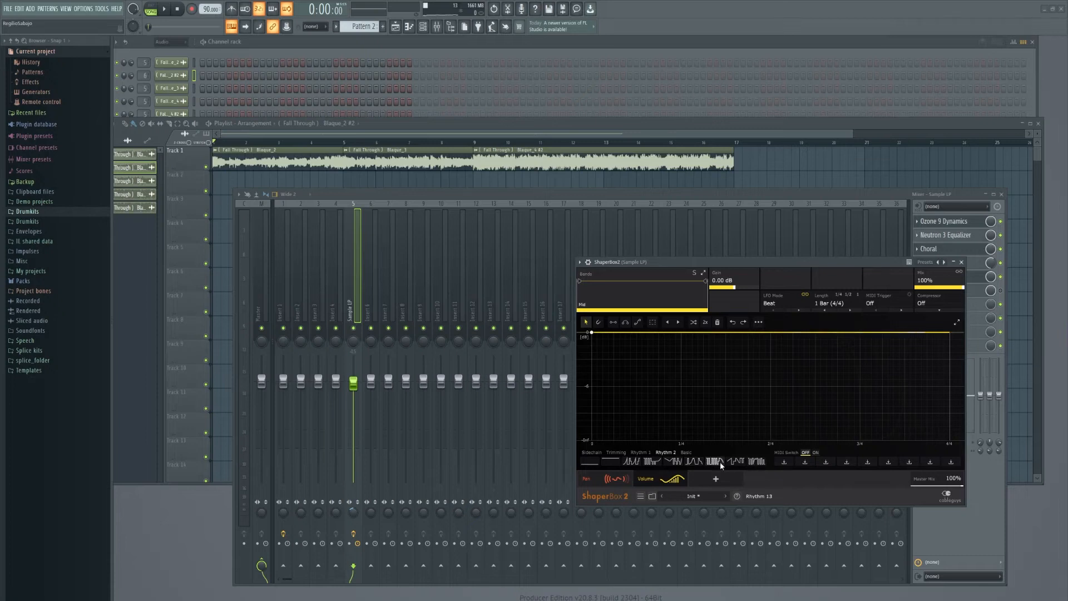
Apply the Rhythm 13 pattern to ShaperBox2's Volume shaper, with 49% mix and a 2-bar LFO length.
left_click(719, 463)
left_click_drag(938, 283, 939, 299)
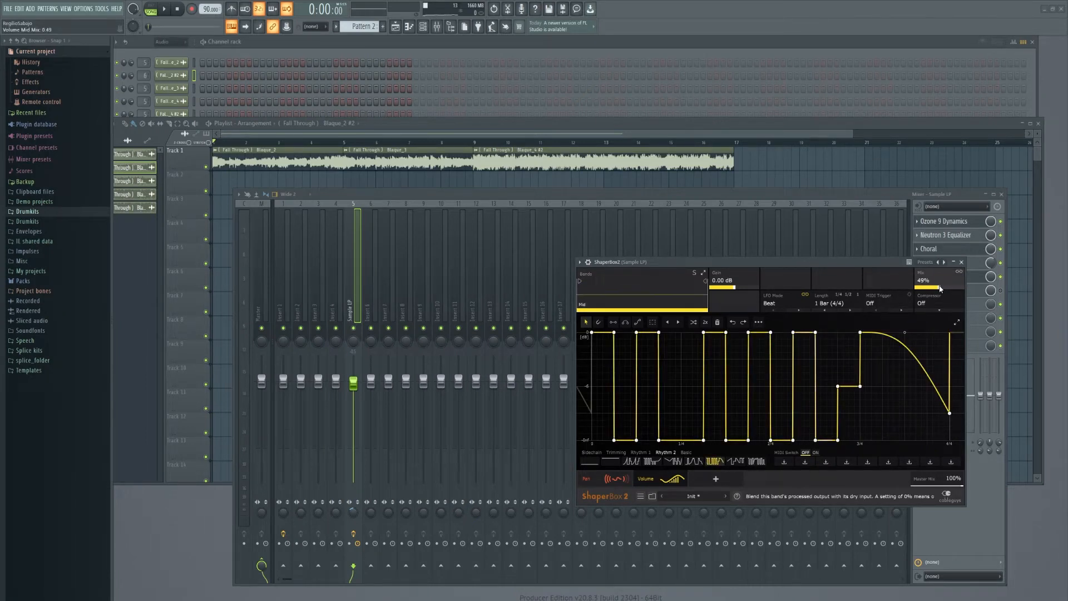
left_click(845, 310)
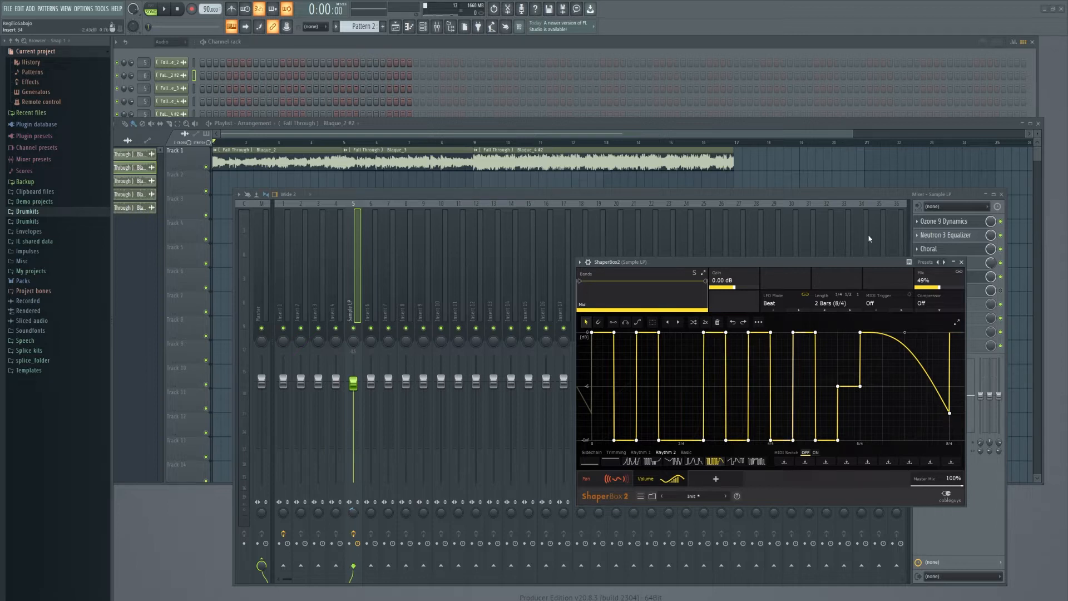
Play back the arrangement to hear the ShaperBox2 effect, then close the plugin and stop playback.
key("space")
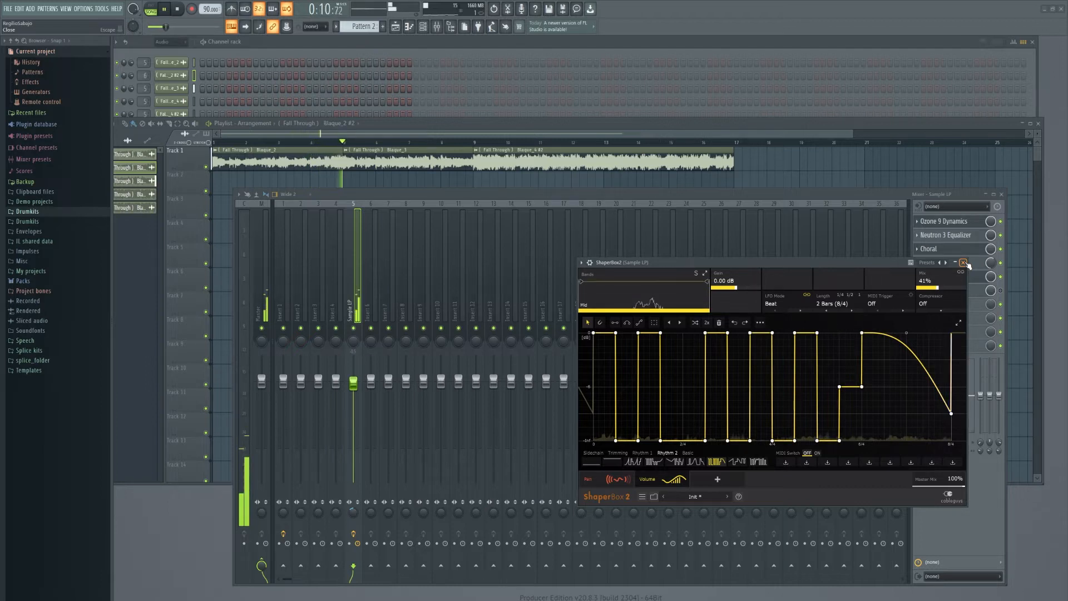
left_click(966, 263)
key("space")
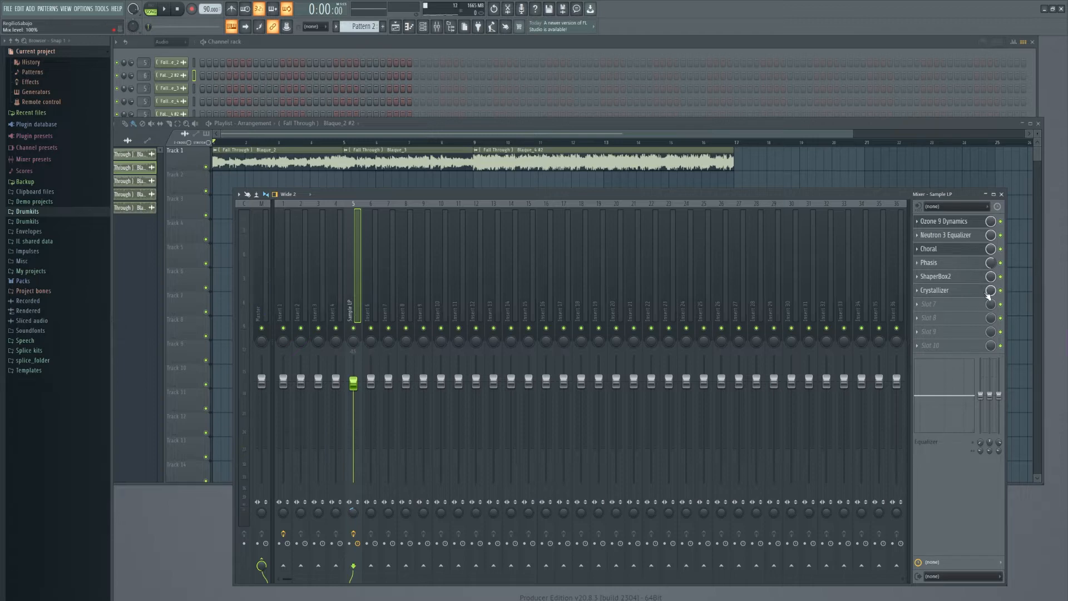
Lower the output gain of Crystallizer on the Sample LP track and open its Tweak controls.
left_click(961, 291)
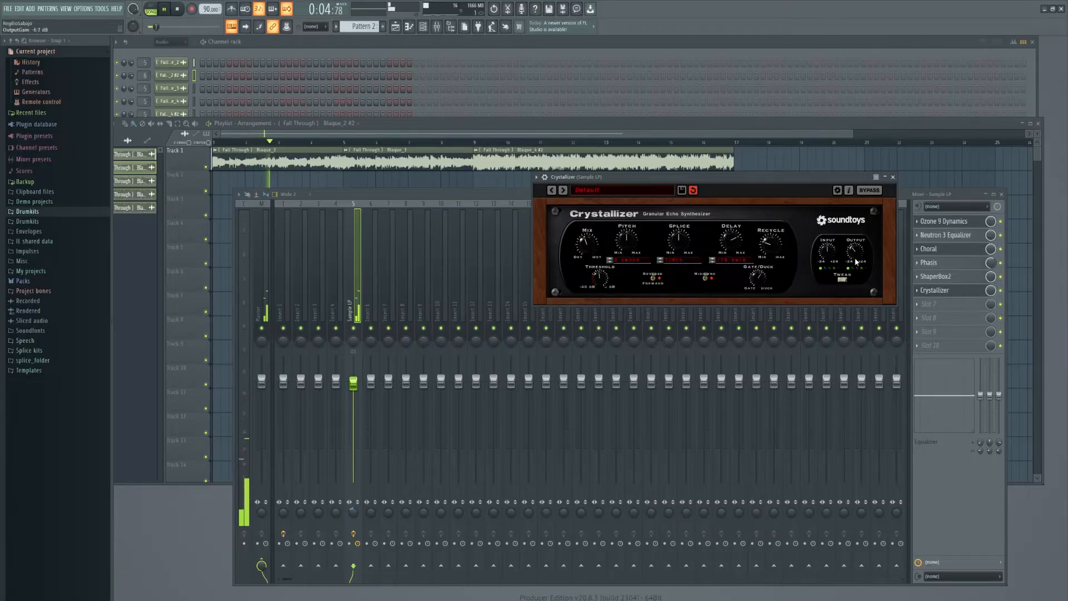
left_click_drag(854, 257, 855, 265)
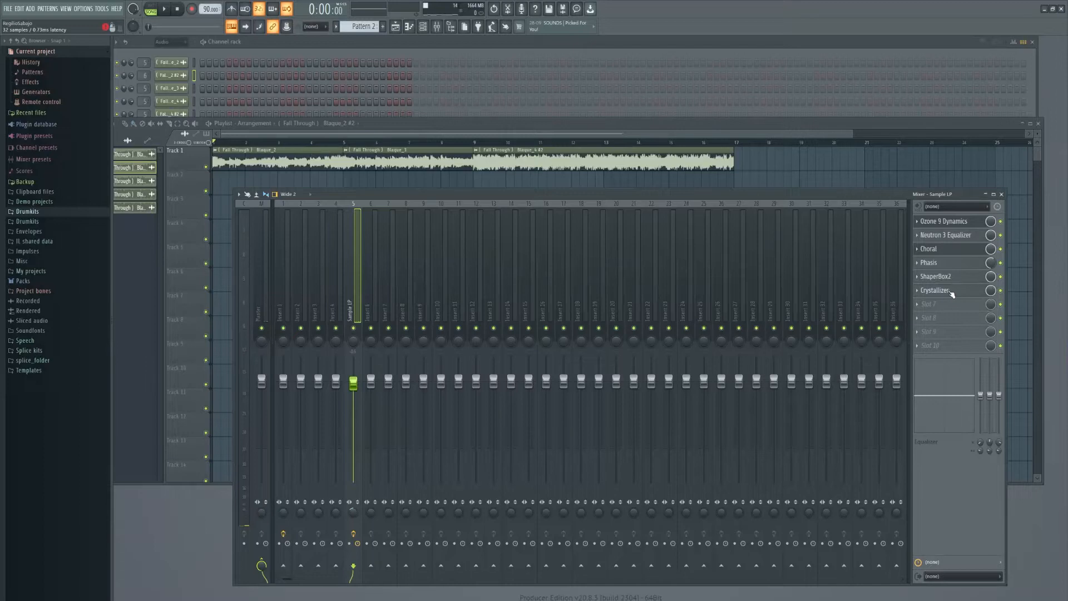
left_click(952, 292)
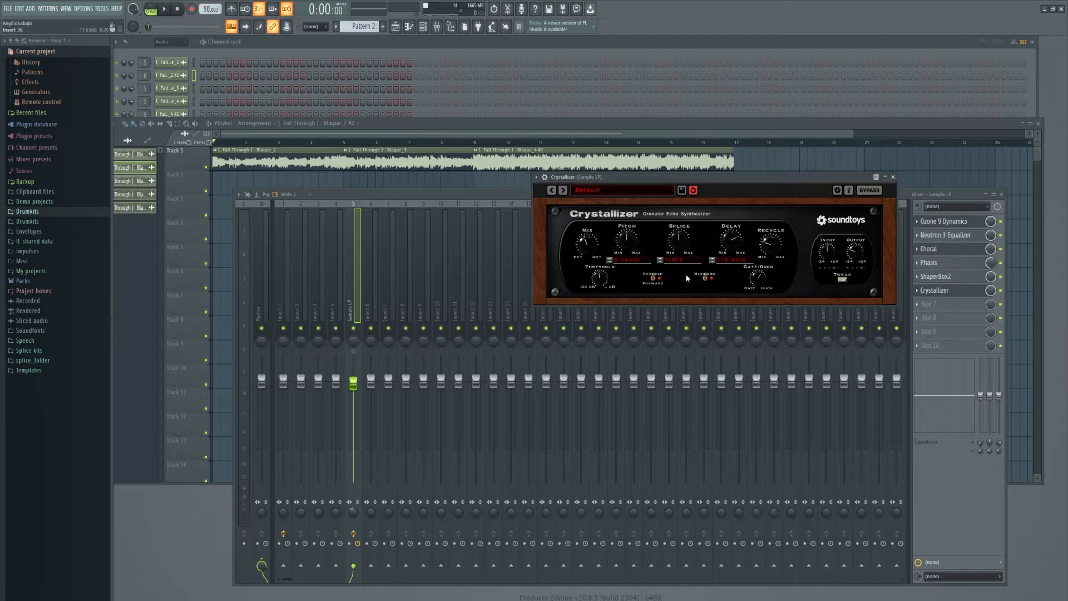
left_click(841, 280)
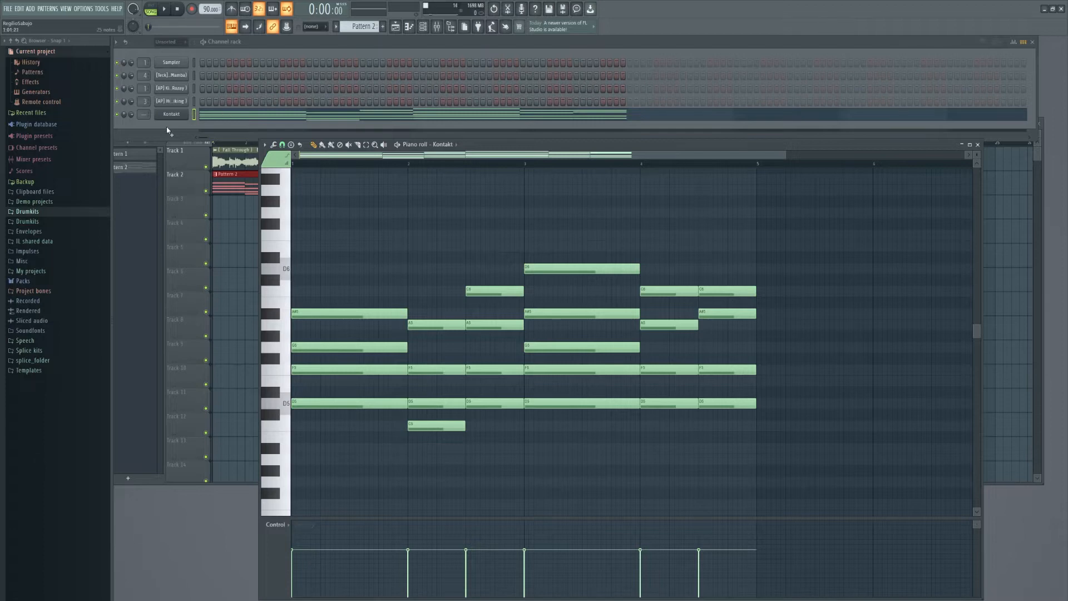
Open the Kontakt channel's instrument, browse its libraries to the Noire piano patches, and close it.
left_click(166, 118)
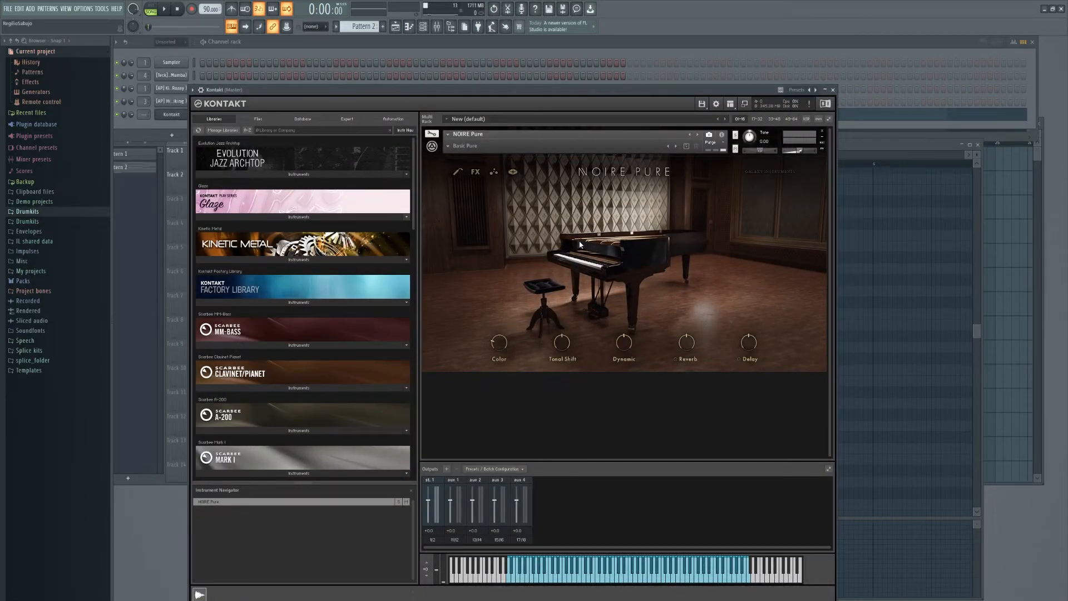
scroll(326, 372, "down", 15)
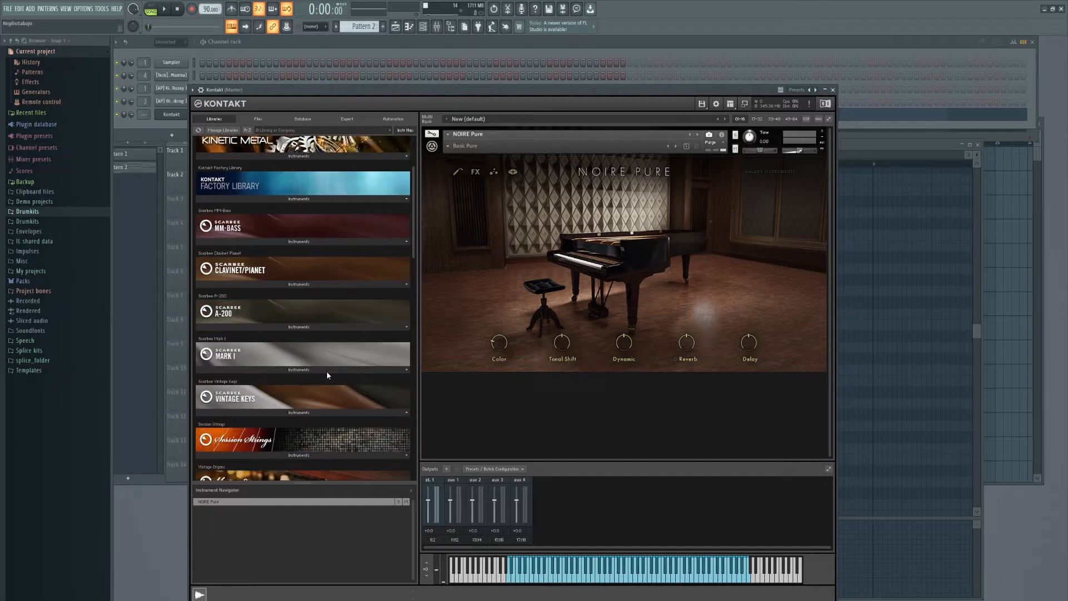
scroll(332, 363, "down", 10)
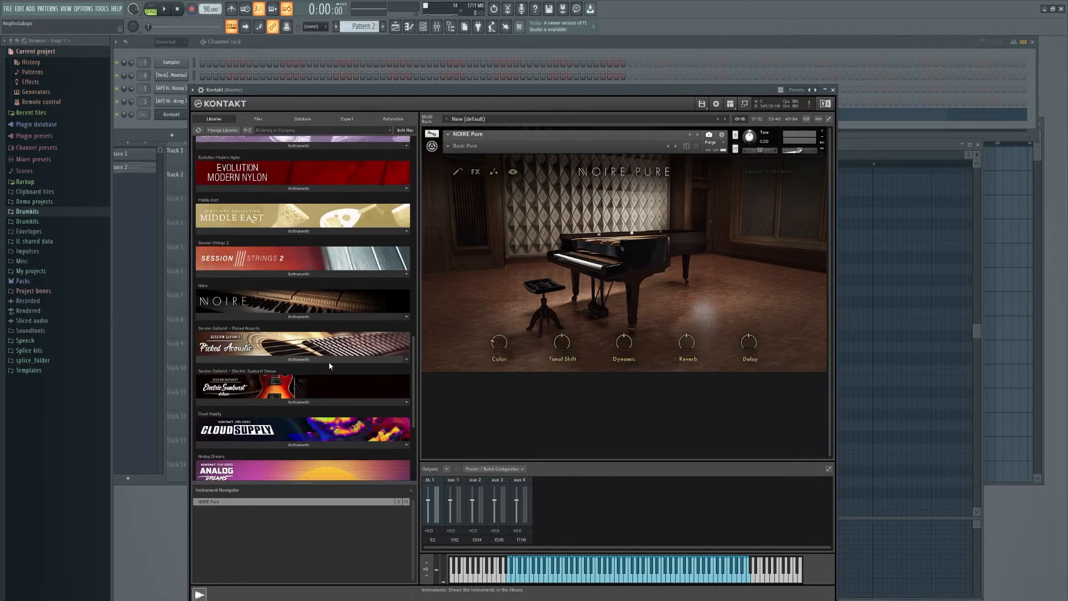
scroll(314, 356, "up", 3)
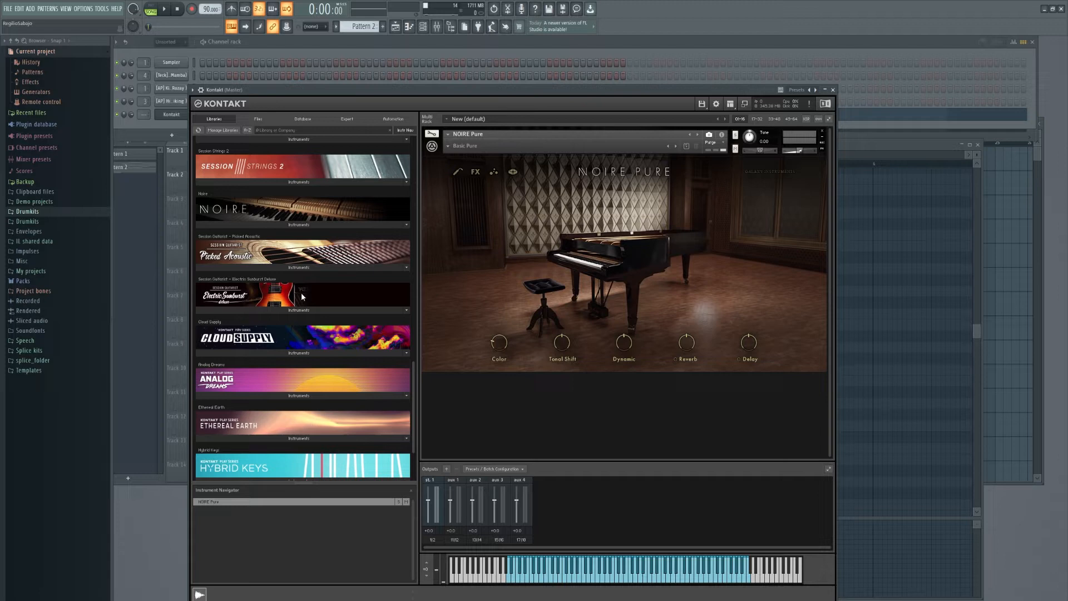
left_click(299, 225)
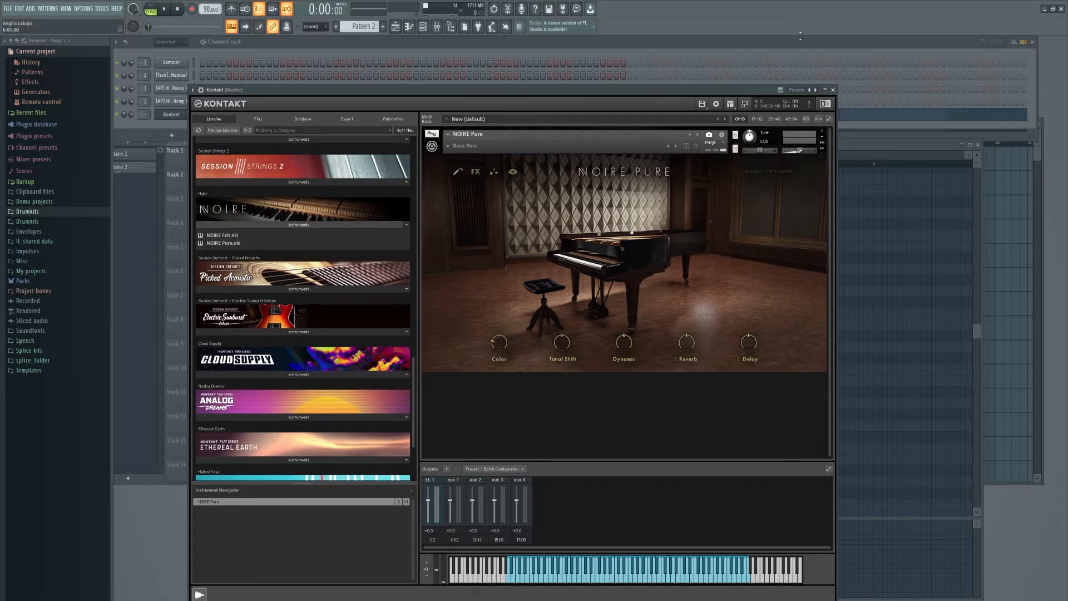
left_click(833, 90)
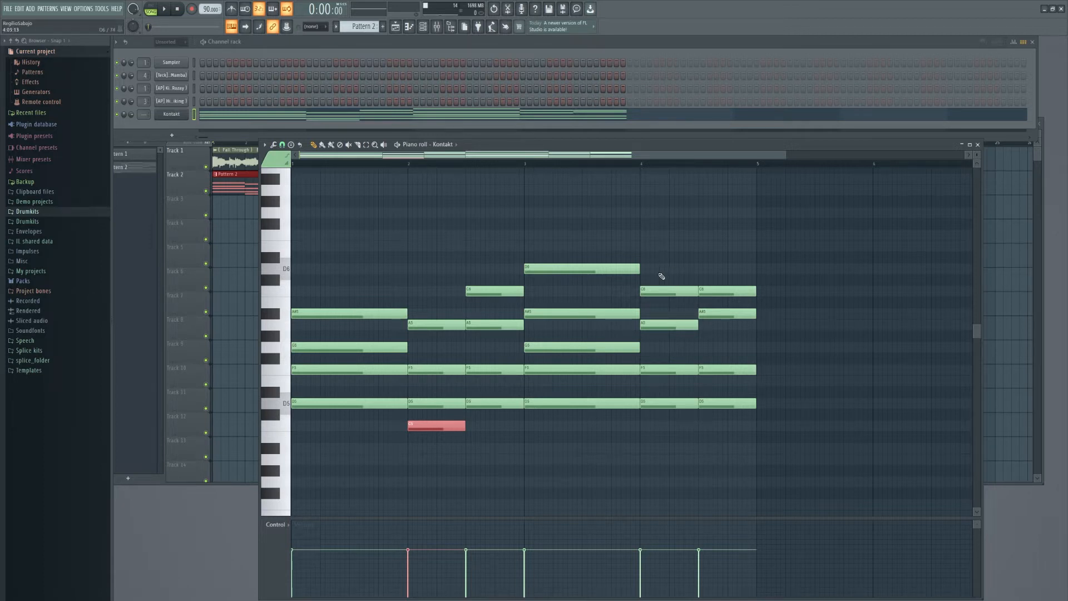
Try the last chord's A# note a semitone lower in the Kontakt piano roll and play back the chord pattern.
left_click(726, 309)
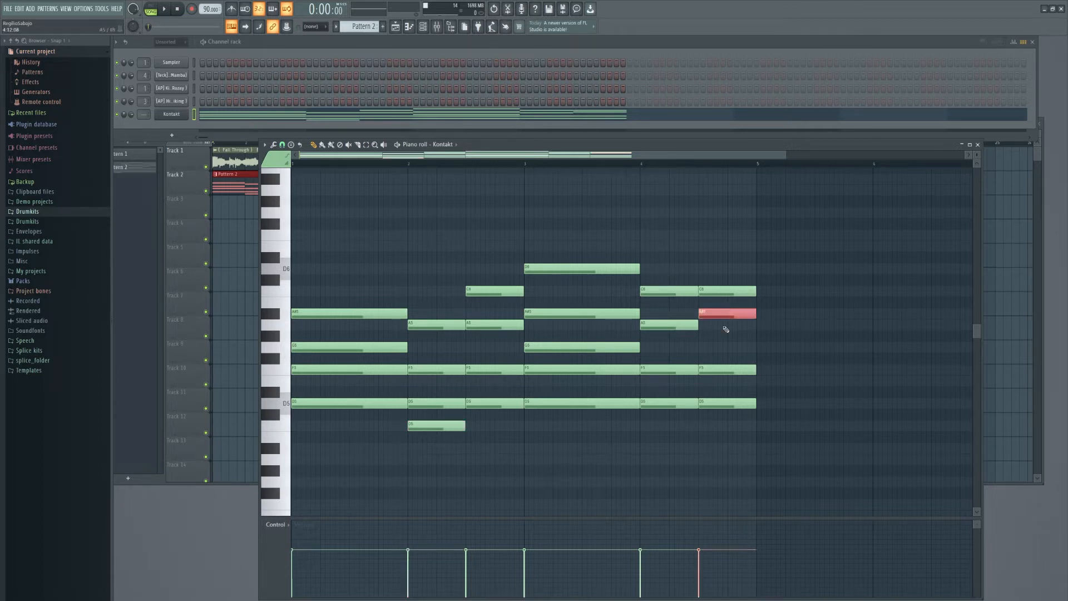
left_click_drag(723, 313, 723, 325)
key("space")
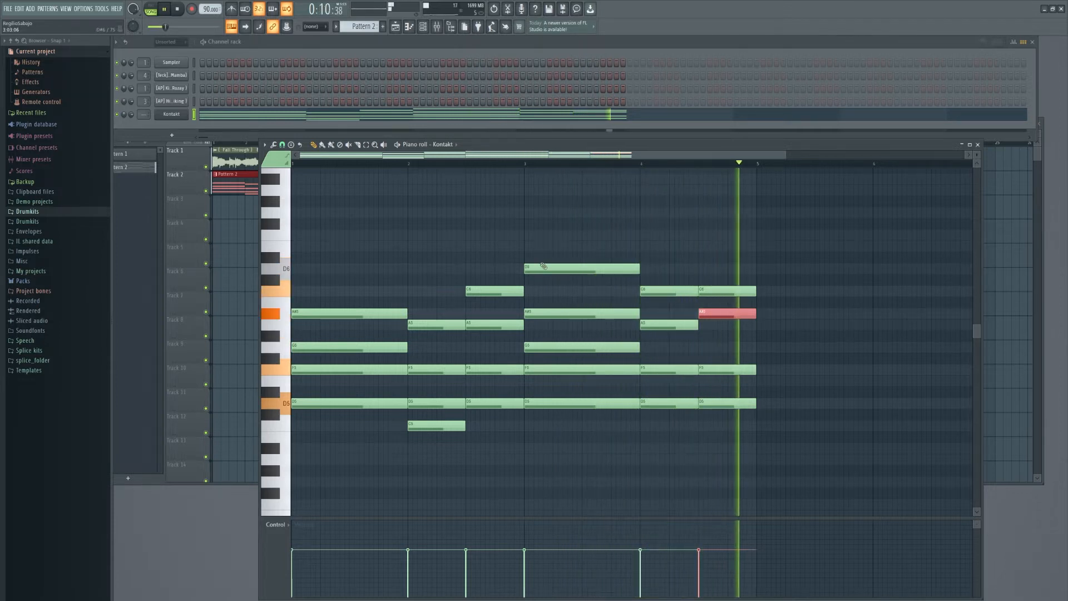
key("space")
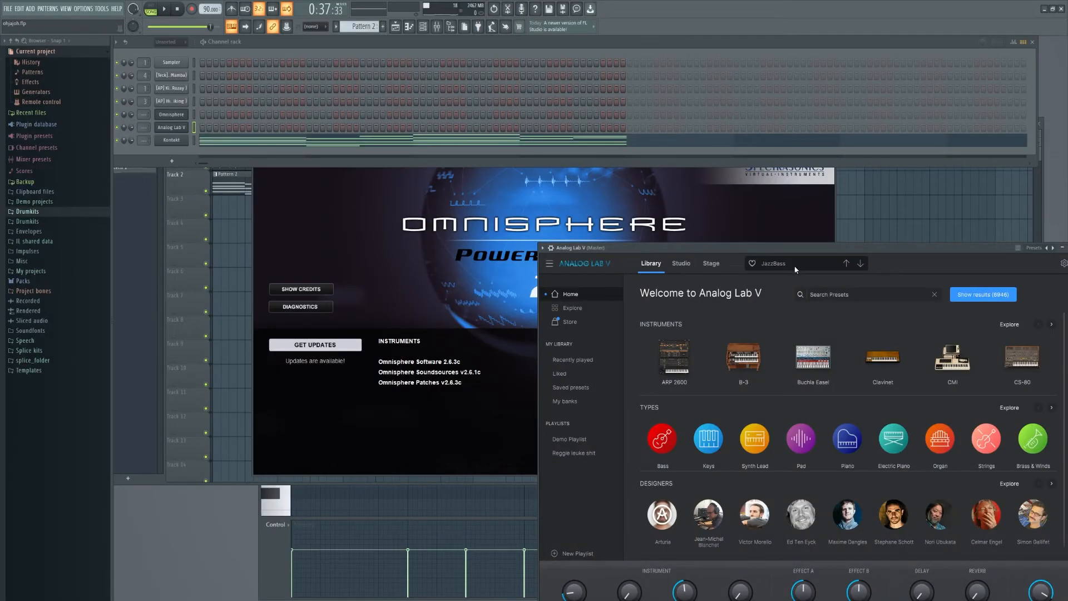
Bring the Analog Lab V and Omnisphere windows into view, and select the Kontakt channel's chords for copying into another pattern.
left_click_drag(799, 249, 769, 217)
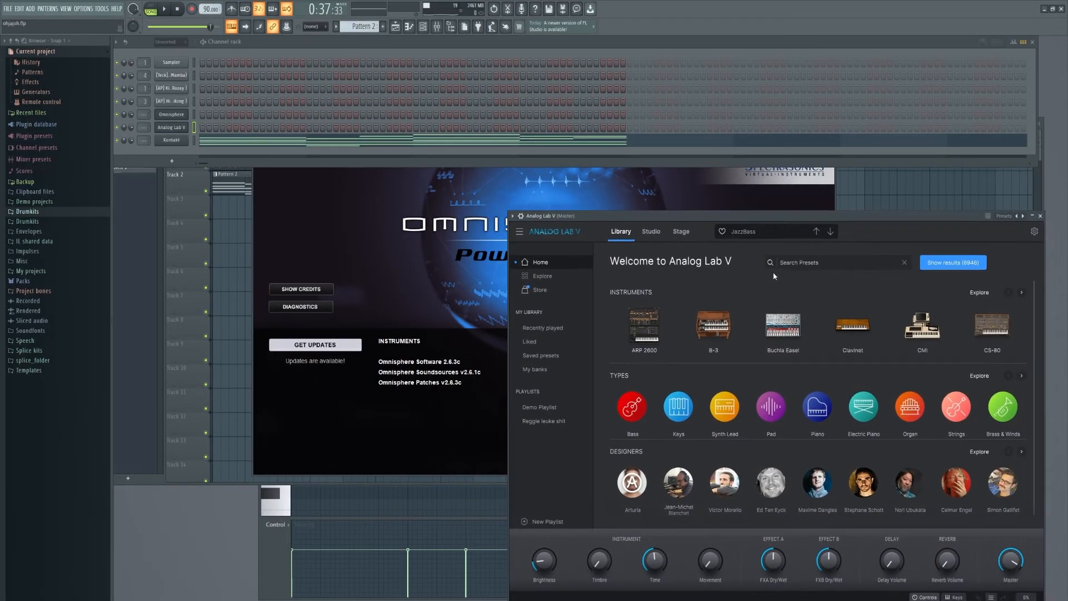
left_click(414, 256)
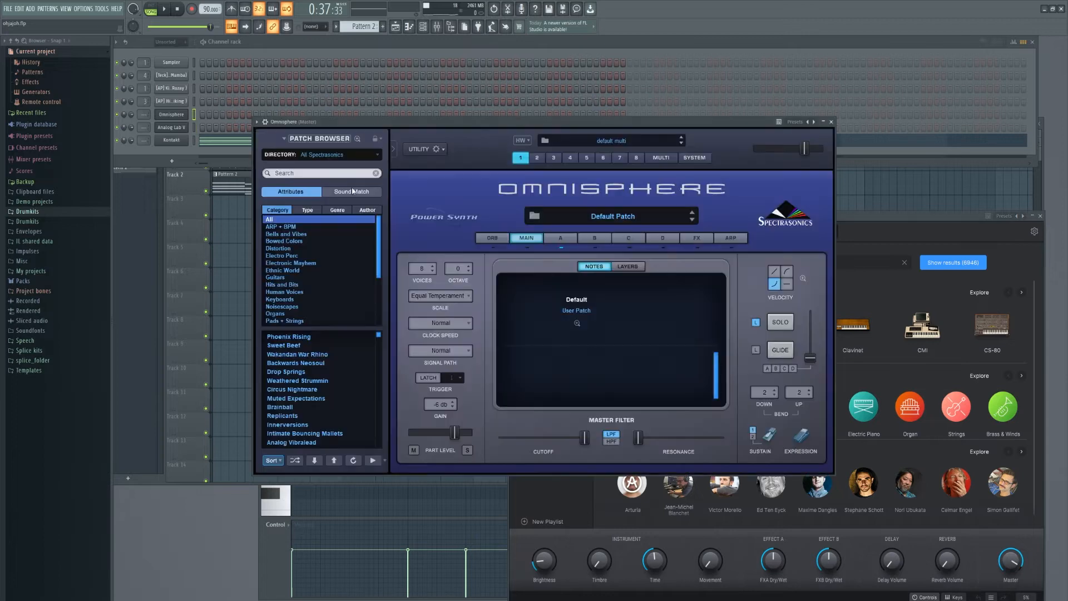
left_click(196, 143)
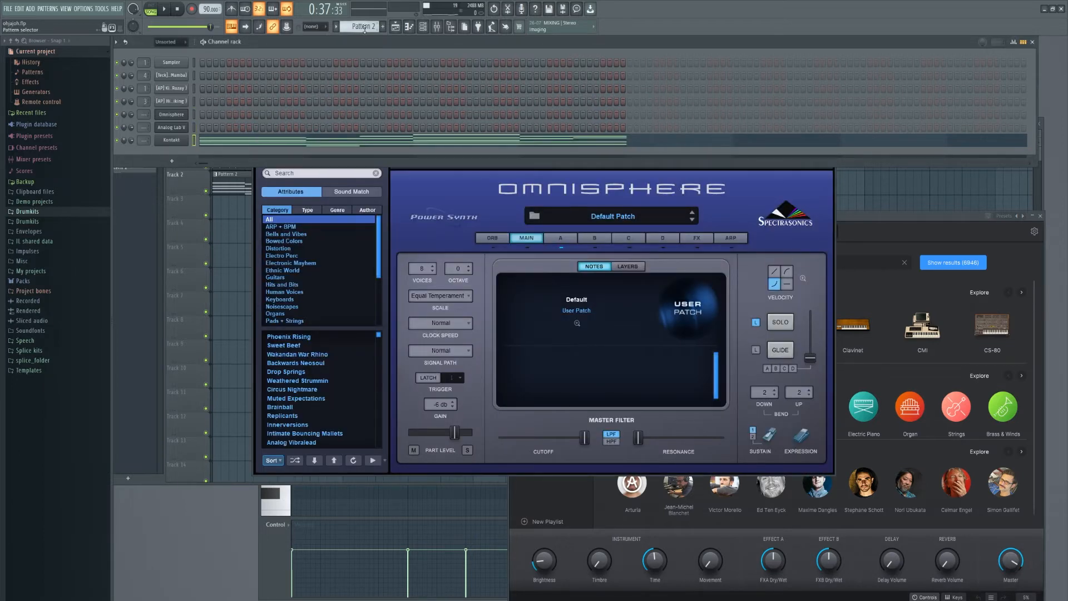
scroll(365, 31, "up", 1)
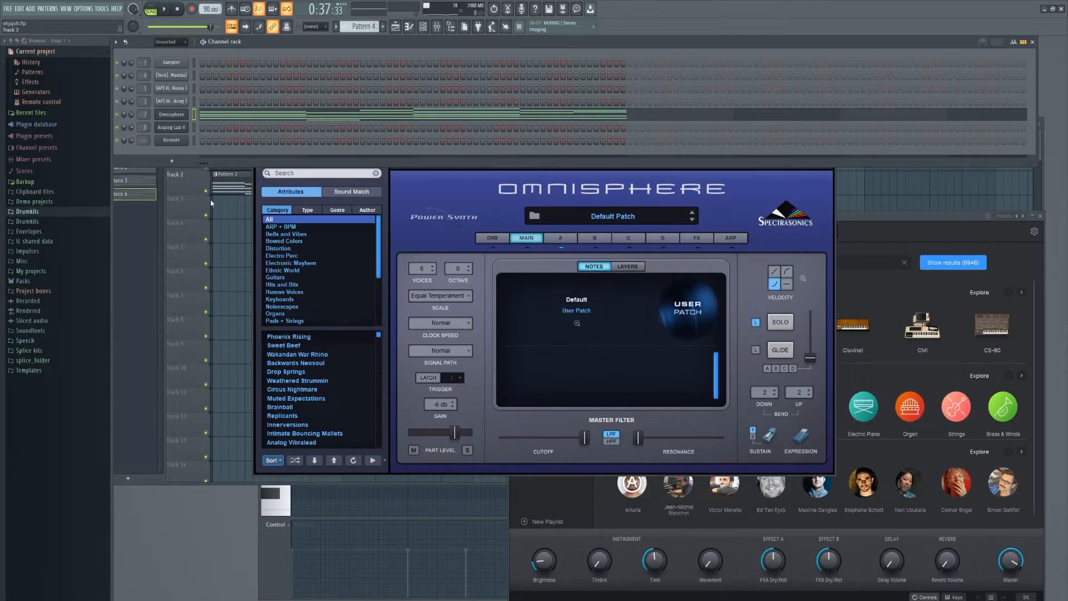
Name mixer inserts 7, 8 and 9 Omnisphere, Analog Lab Pad and VOX.
key("F9")
left_click(427, 286)
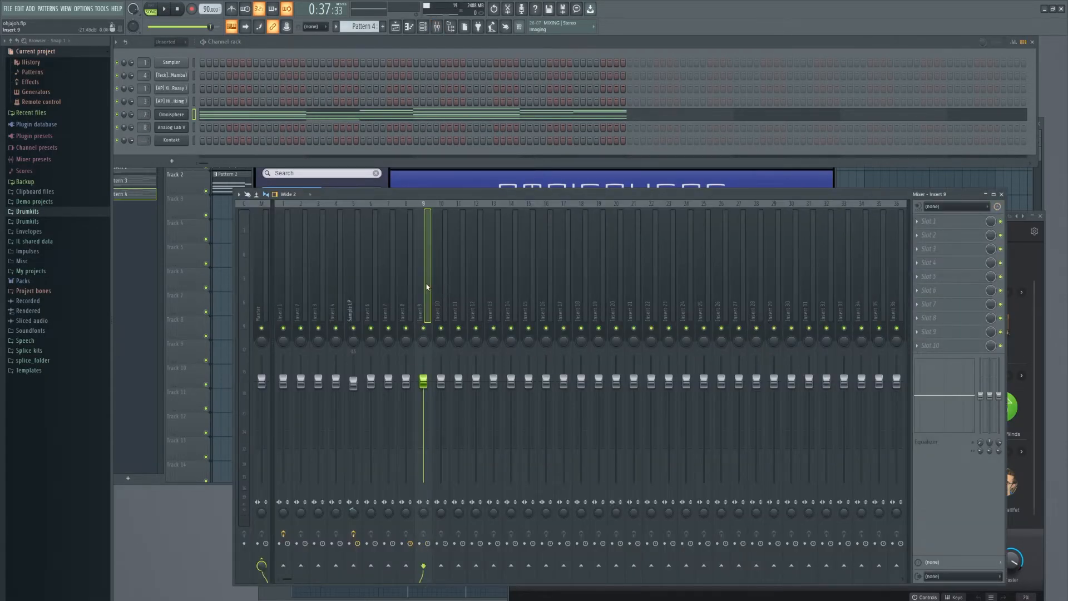
key("F2")
key("Return")
key("Left")
key("F2")
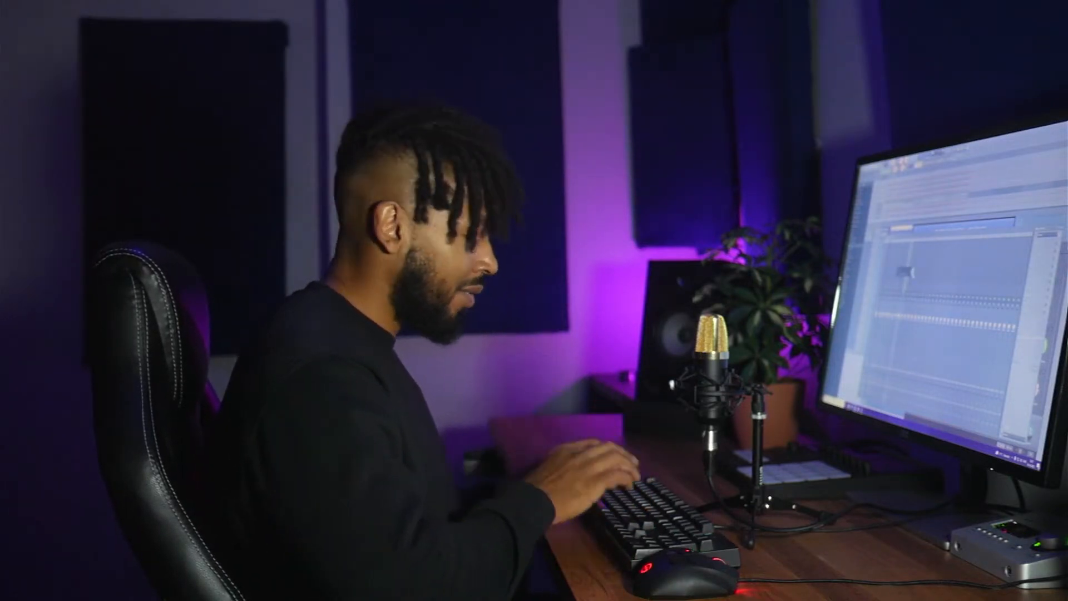
type("O")
type("mnisphere")
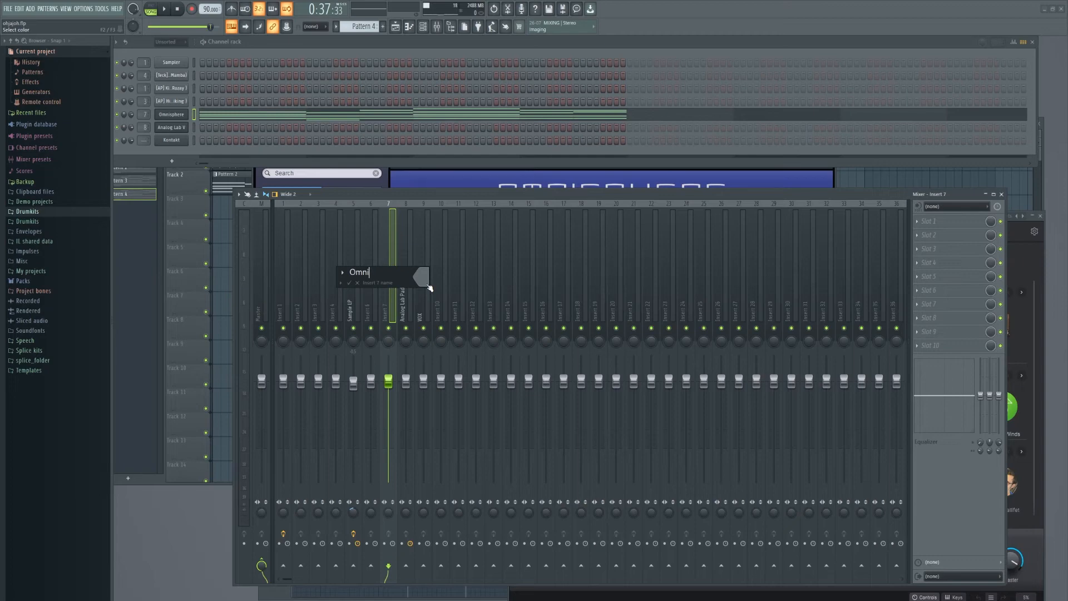
key("Return")
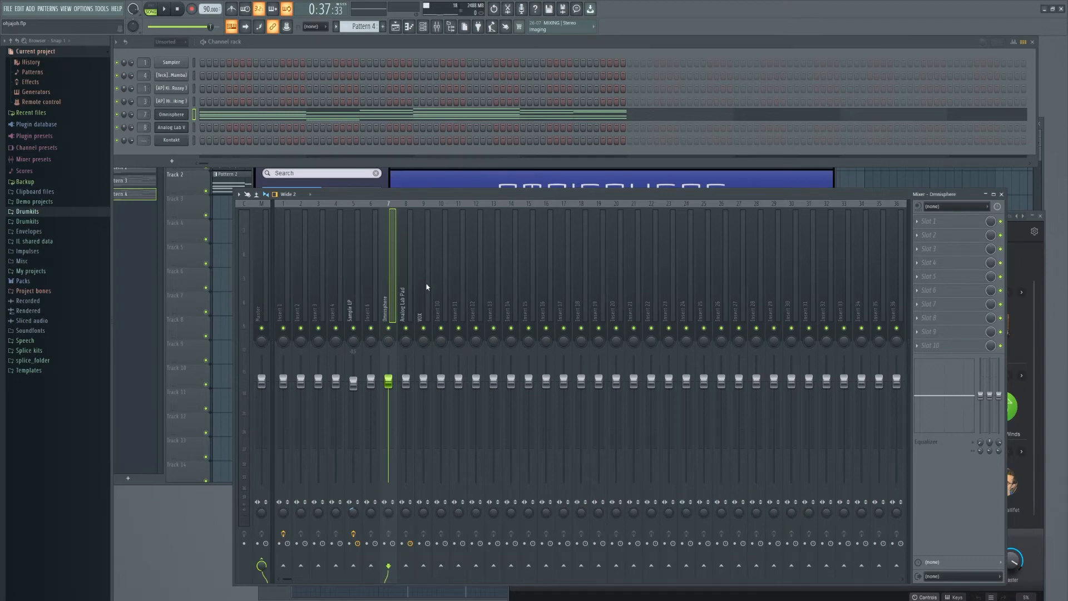
Load Cymatics Origin on the Omnisphere mixer track and the Pad Preset chain on the Analog Lab Pad track, closing Origin.
left_click(947, 223)
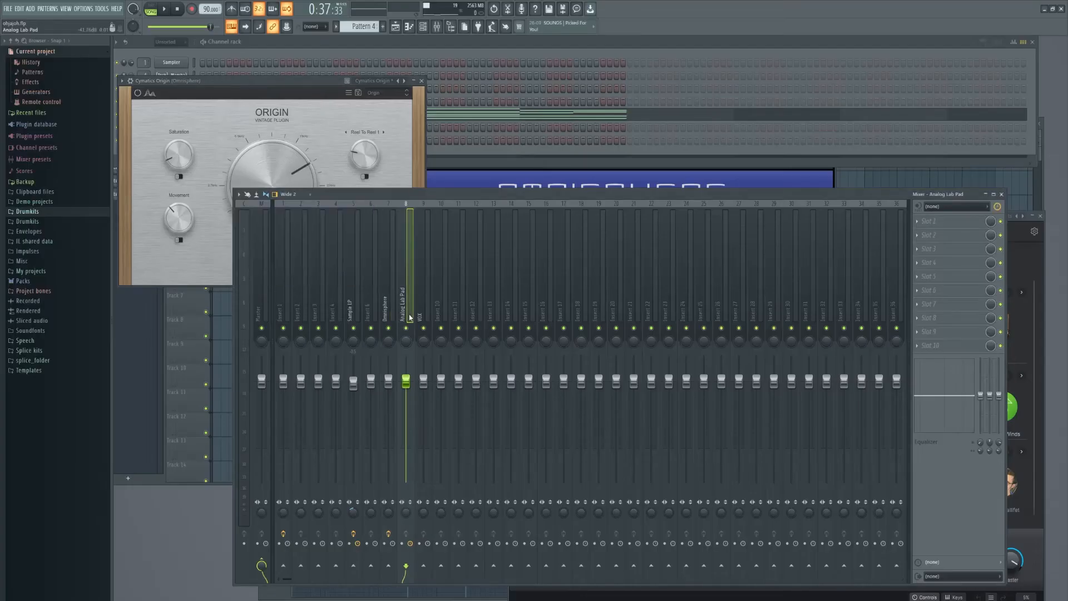
right_click(413, 294)
mouse_move(459, 247)
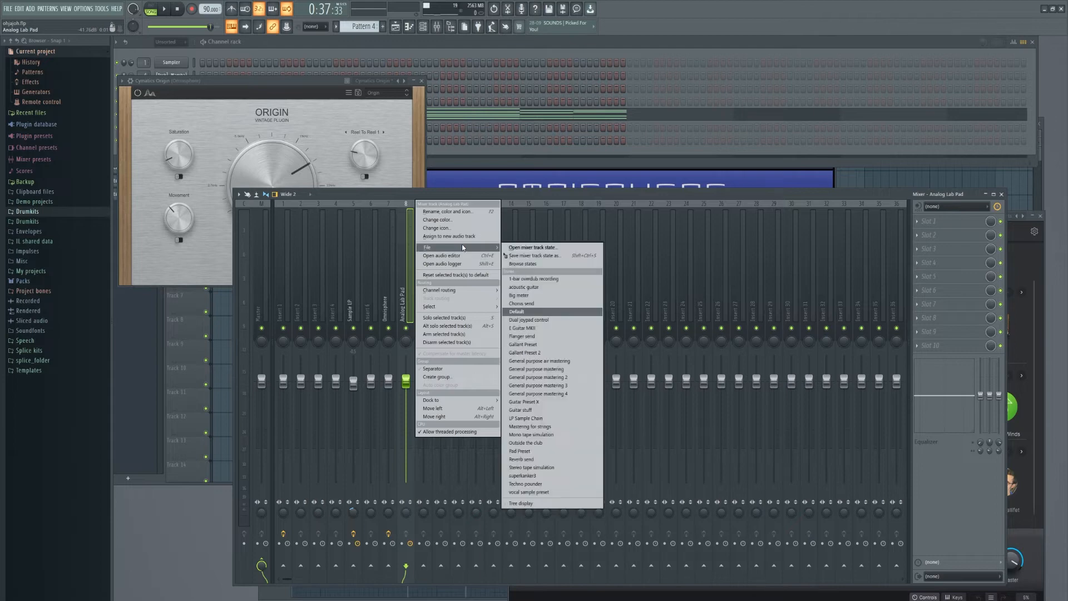
left_click(547, 451)
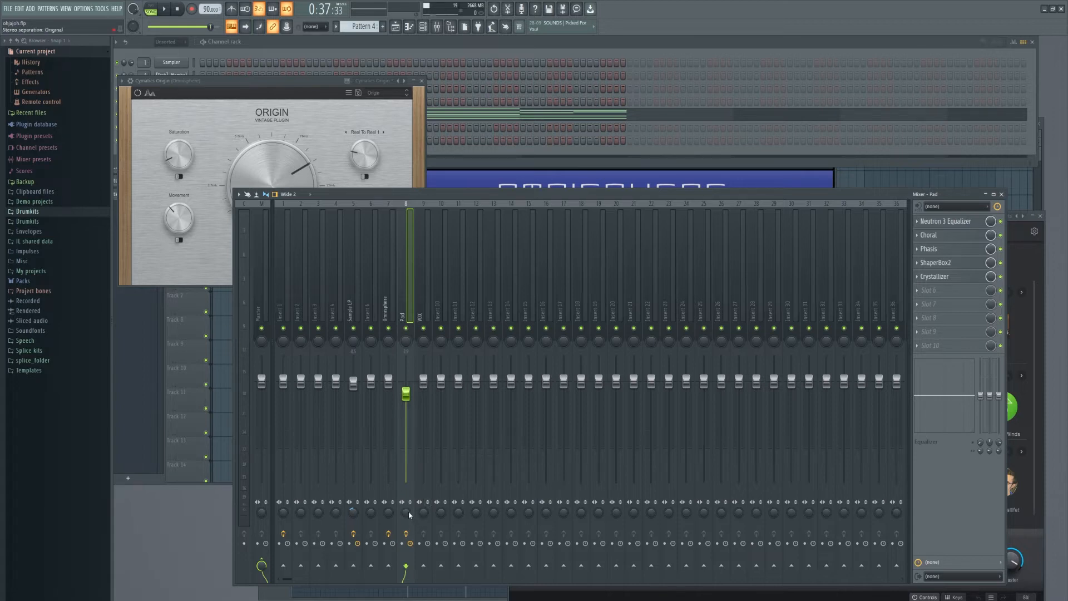
left_click(422, 81)
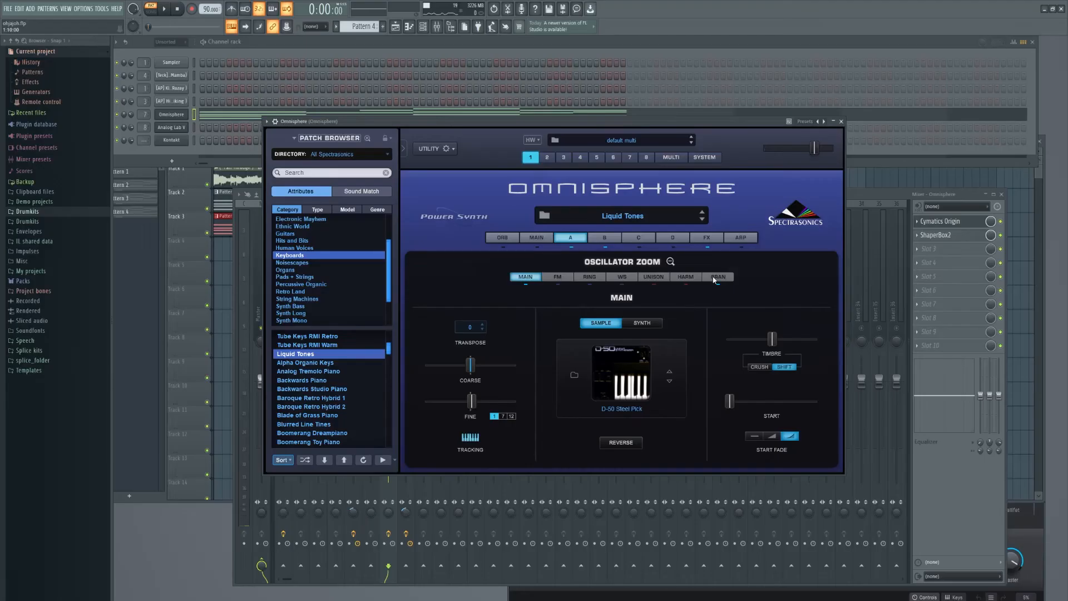
Examine the granular settings of oscillators A and B in Omnisphere's Liquid Tones patch.
left_click(716, 278)
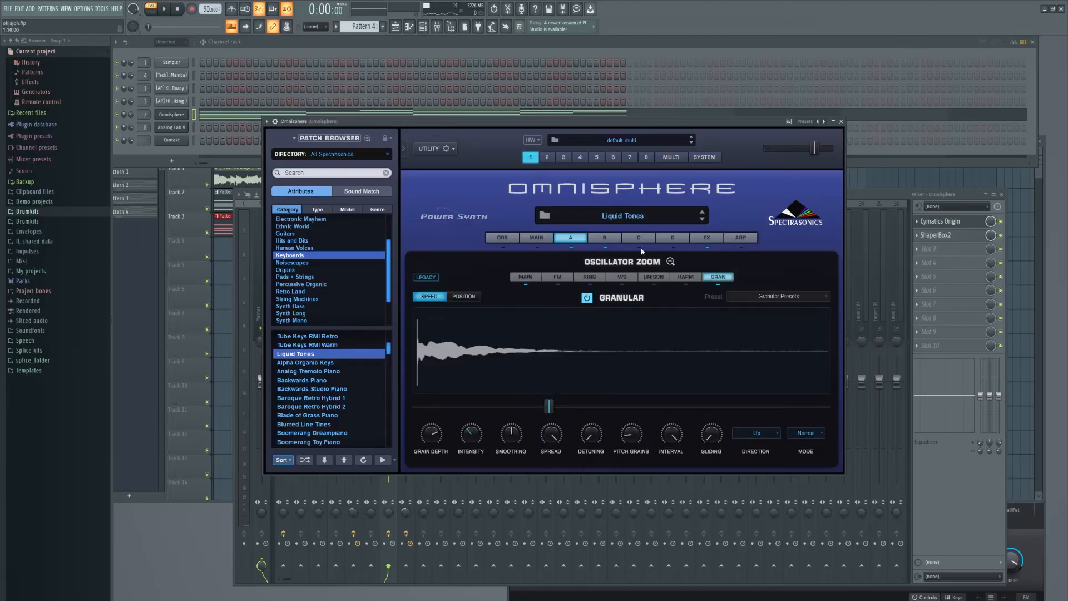
left_click(612, 238)
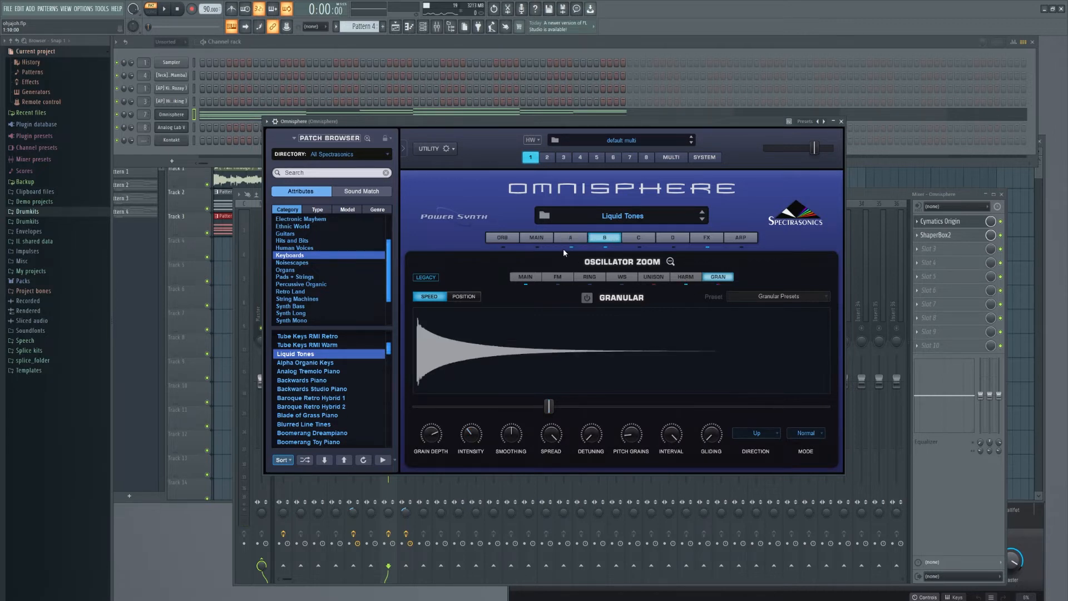
left_click(569, 239)
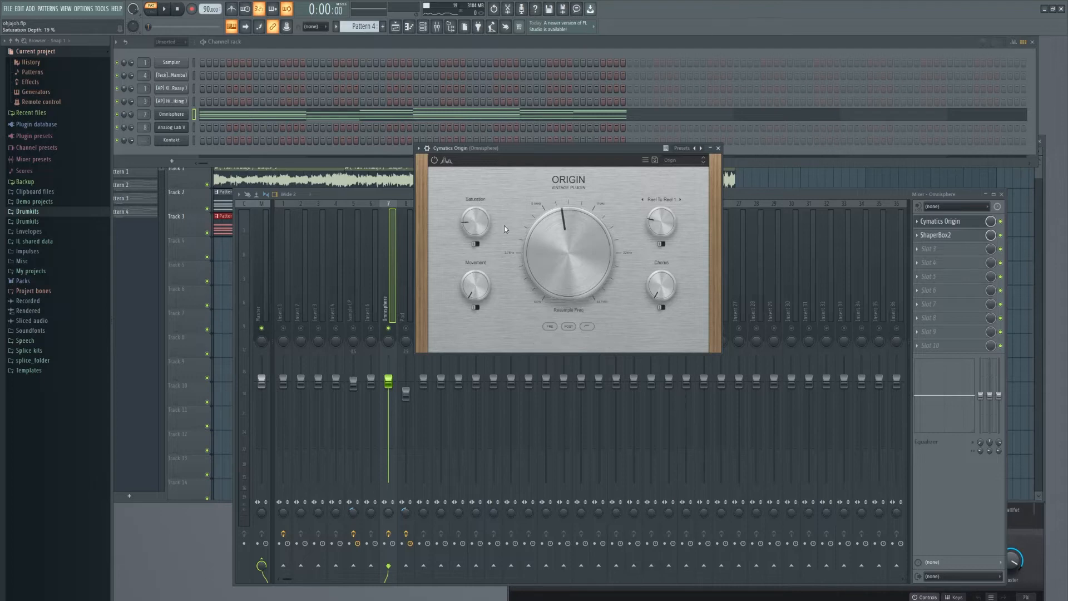
Adjust the resample frequency in Cymatics Origin on the Omnisphere track, and move the ShaperBox2 window aside.
left_click_drag(571, 213, 569, 211)
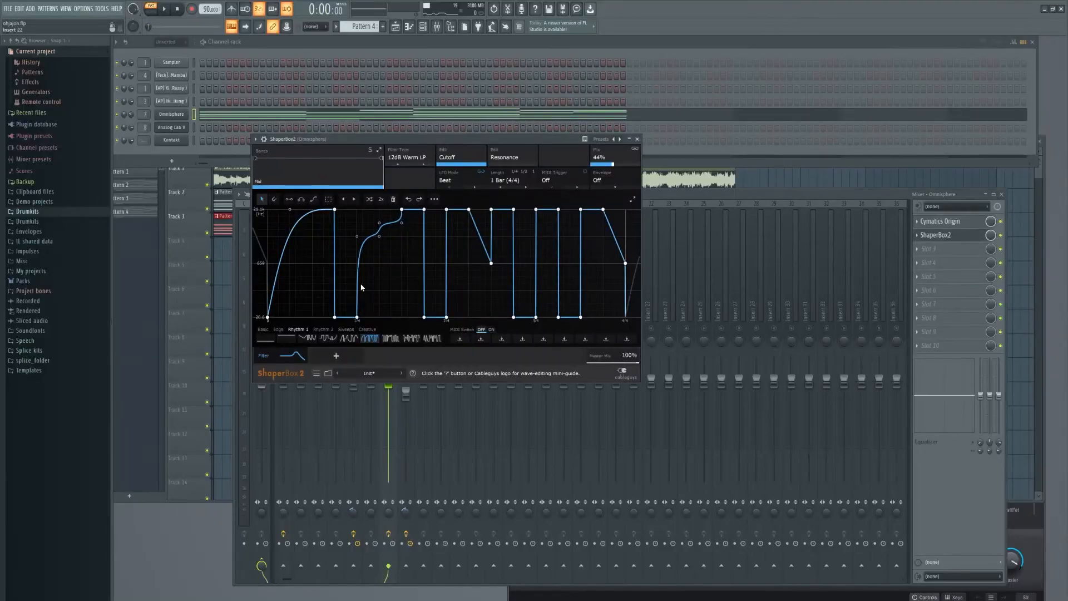
left_click_drag(512, 139, 697, 263)
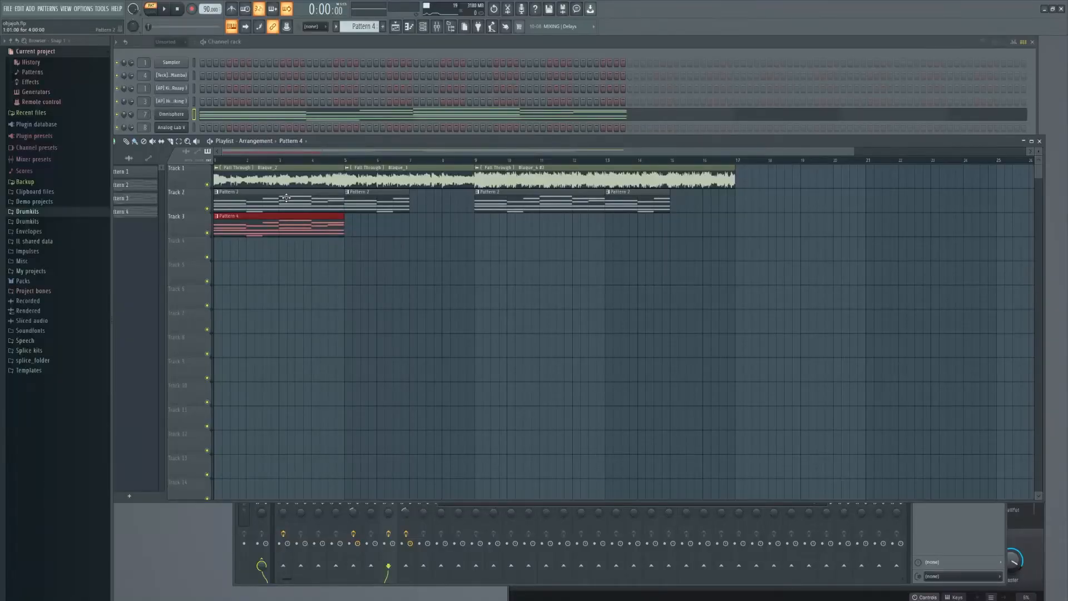
key("F9")
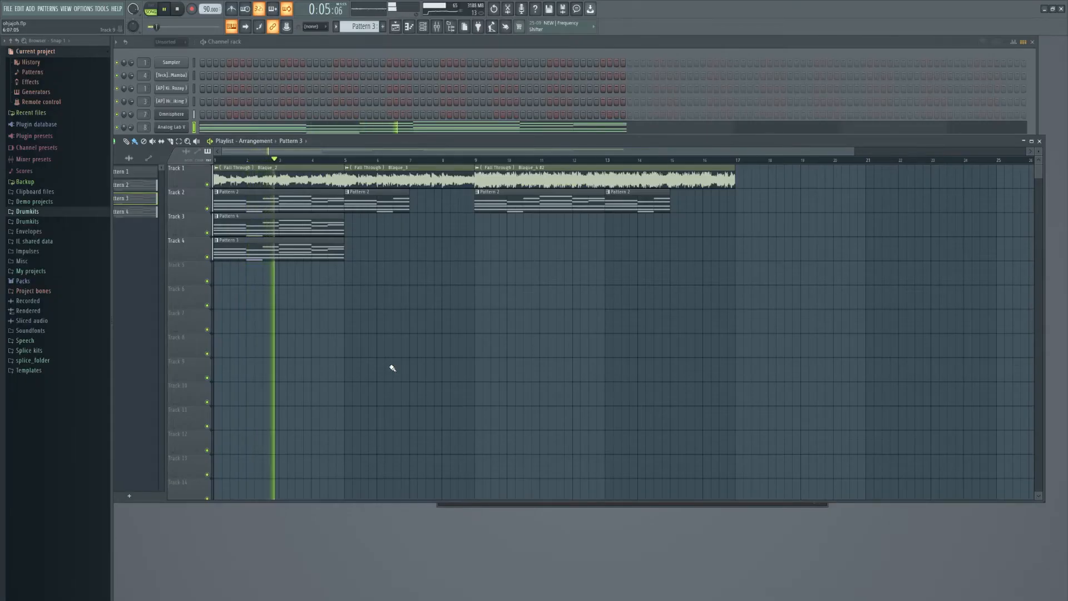
Lower the Omnisphere and Pad faders in the mixer while the arrangement plays, and stop playback.
key("F9")
left_click_drag(388, 381, 406, 396)
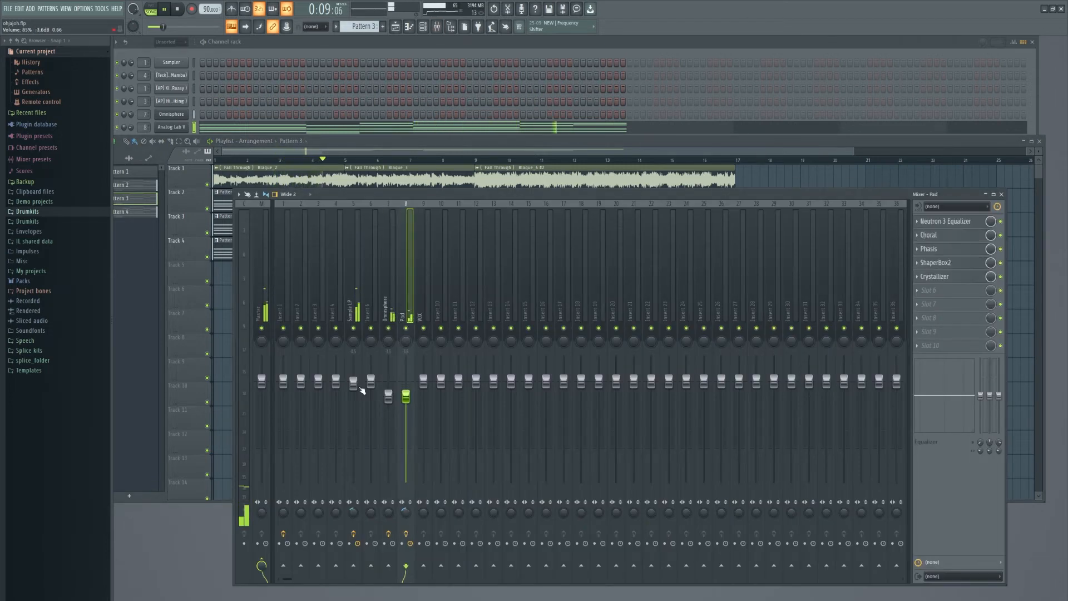
key("space")
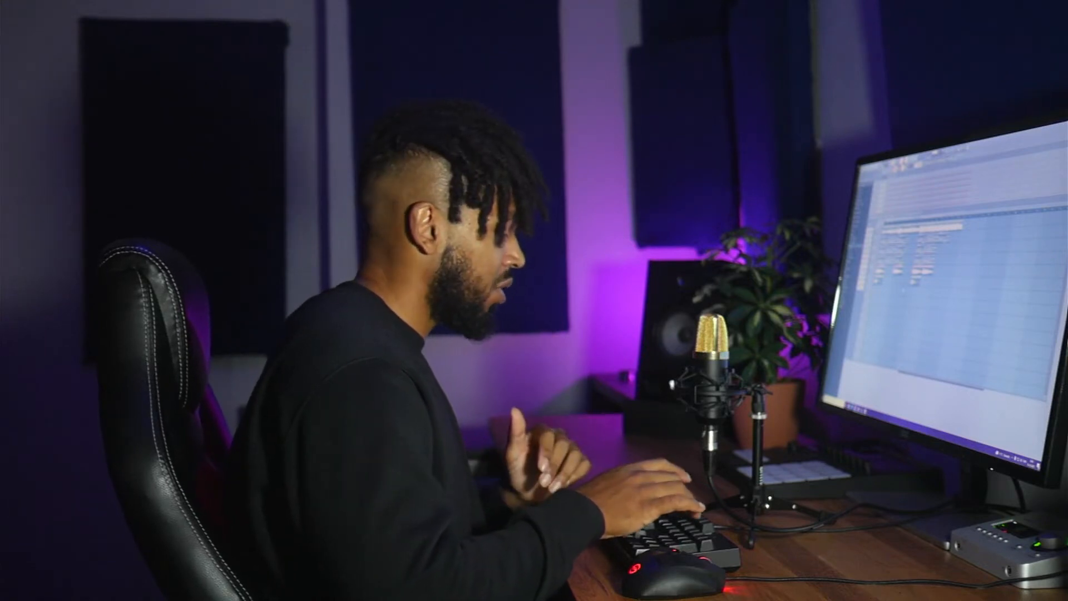
Inspect the Auto-Tune and Raum effects in the vocal chain on mixer Insert 9.
key("F9")
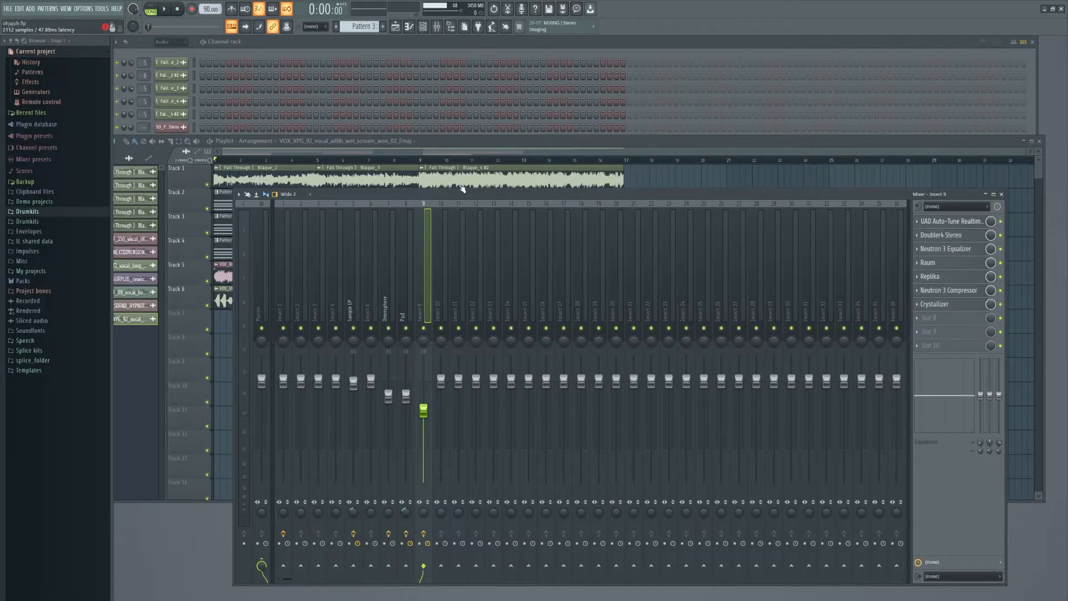
left_click(952, 222)
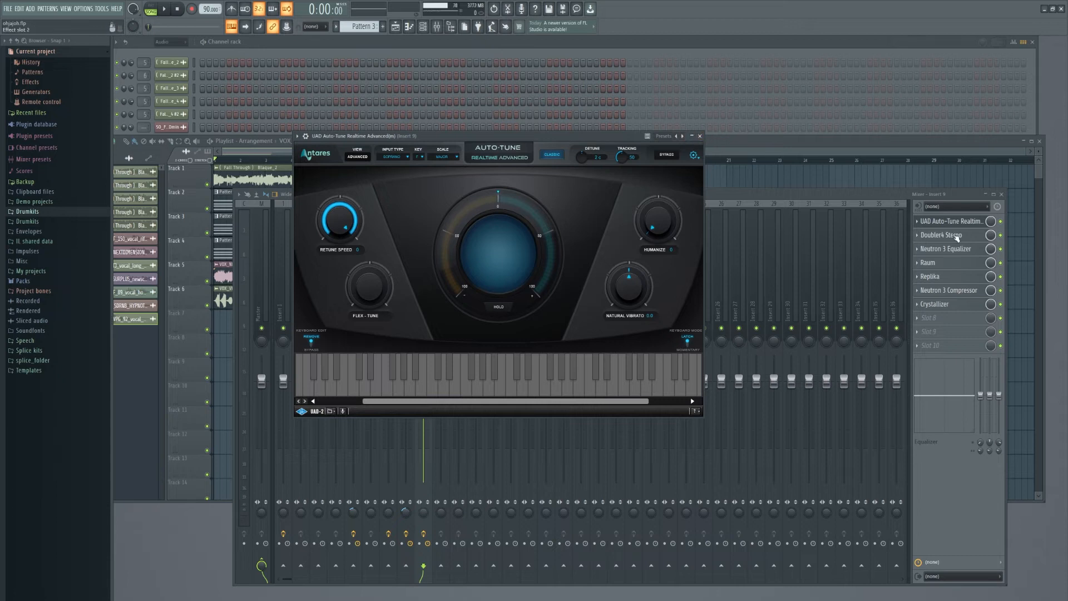
left_click(700, 135)
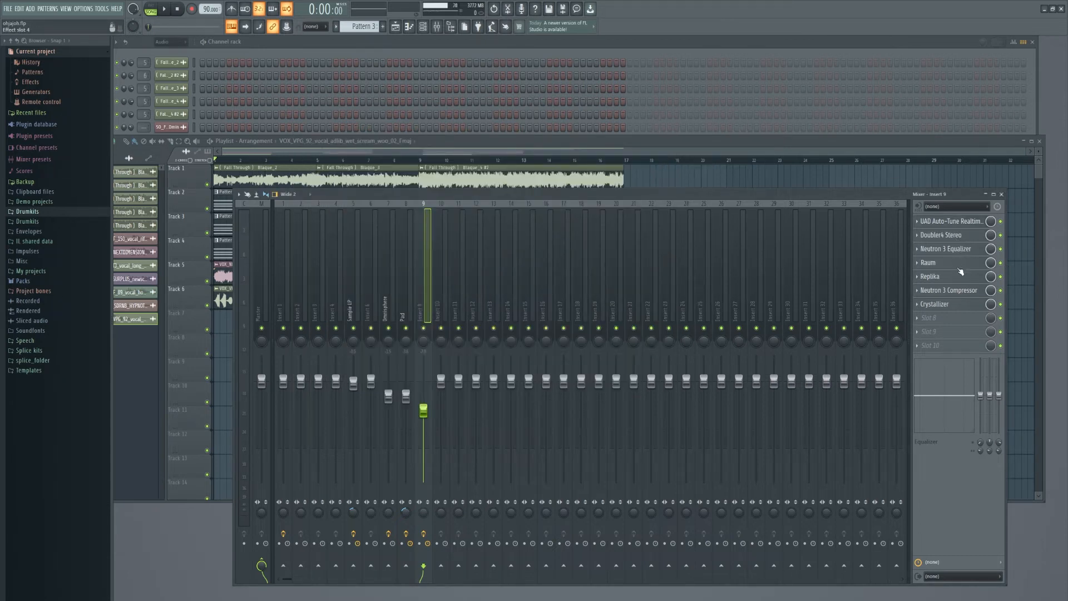
left_click(960, 270)
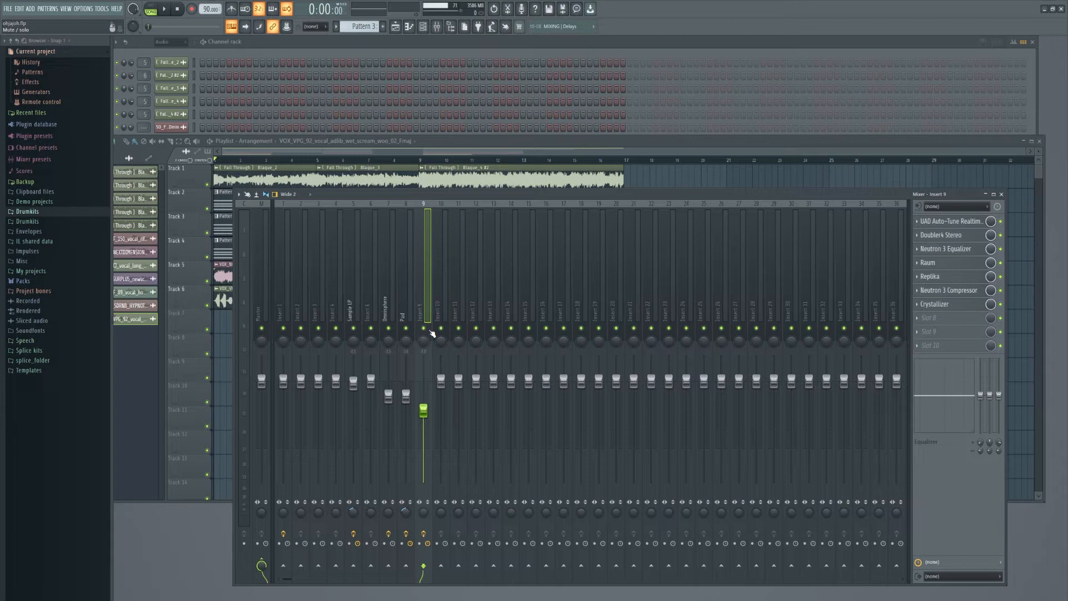
Solo mixer Insert 9 and play back the arrangement with the channel rack and playlist in view, stopping at the end.
right_click(430, 331)
key("space")
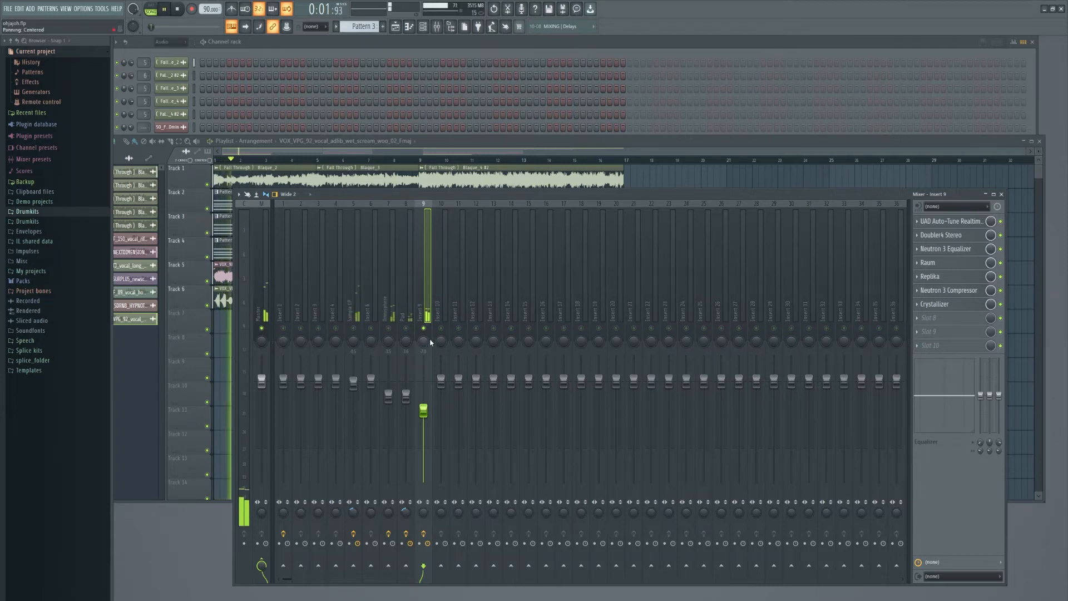
left_click(233, 107)
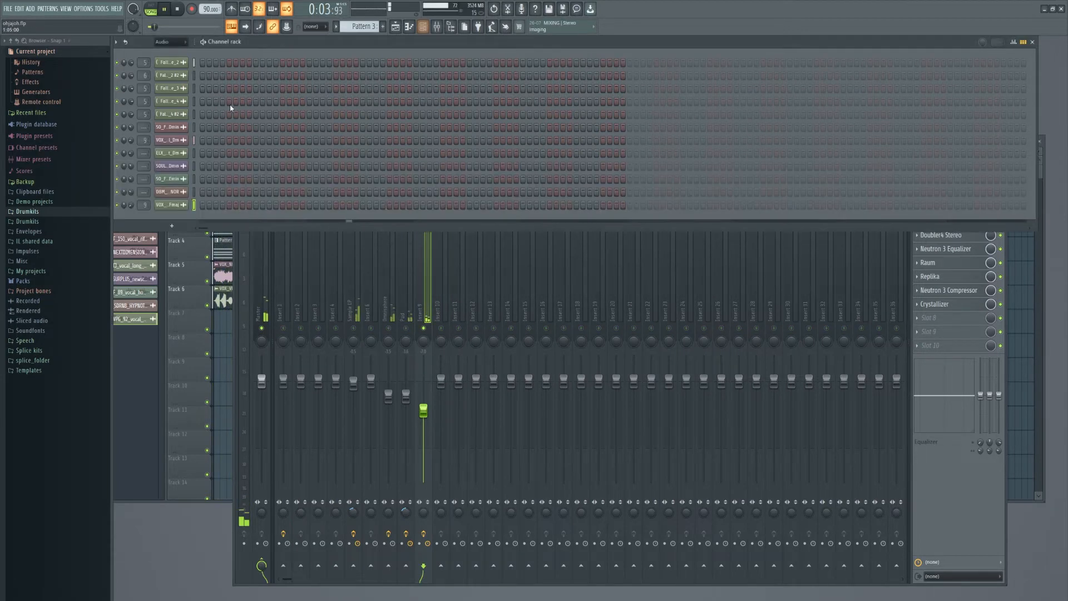
key("F5")
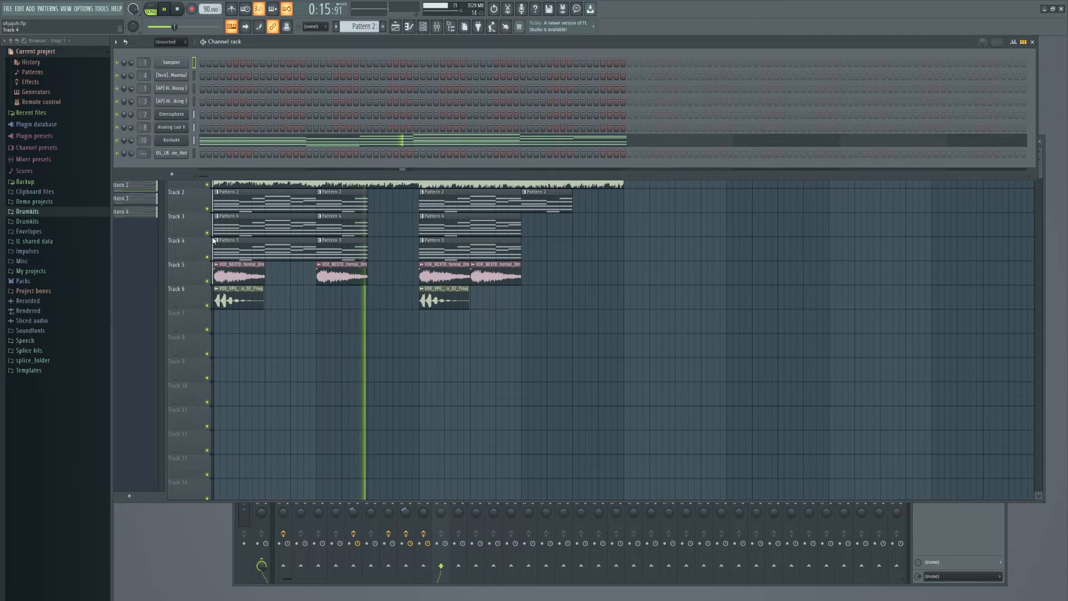
key("space")
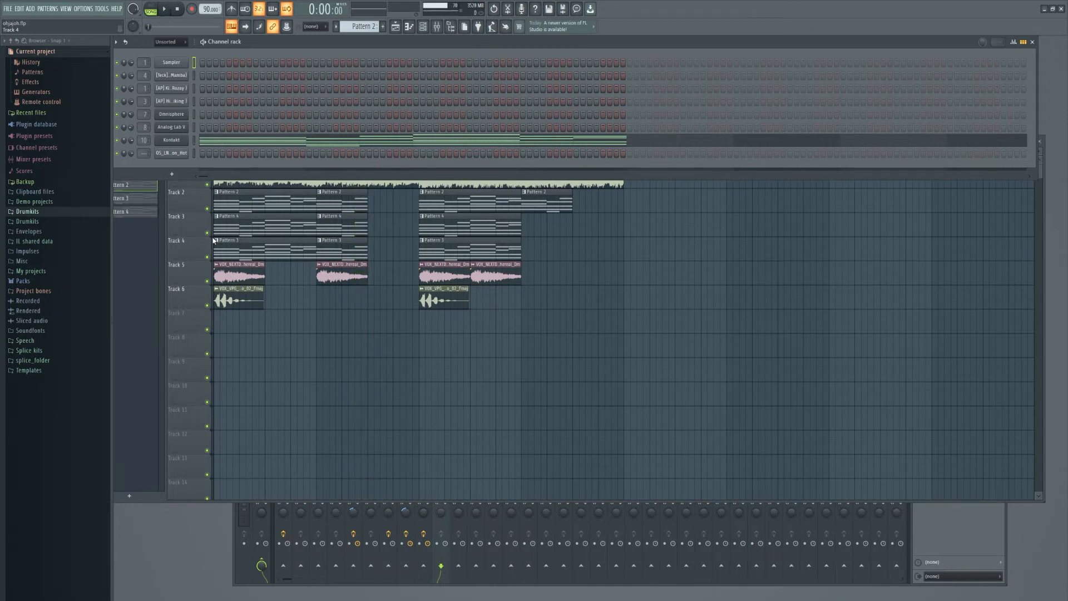
Name mixer insert 10 Piano, set up Cymatics Origin on it, and close the plugin window.
key("F9")
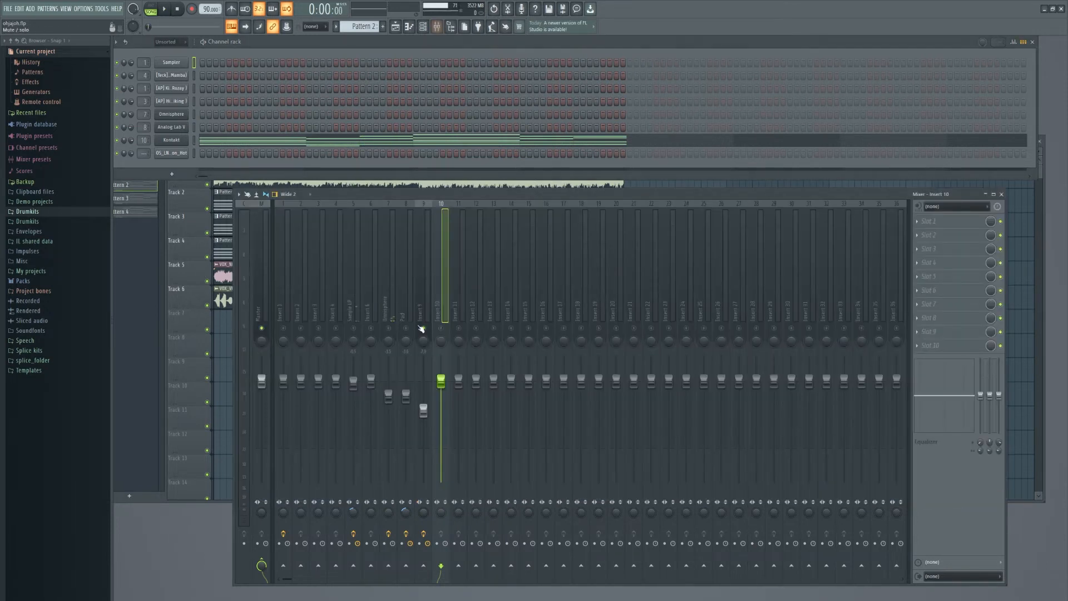
key("F2")
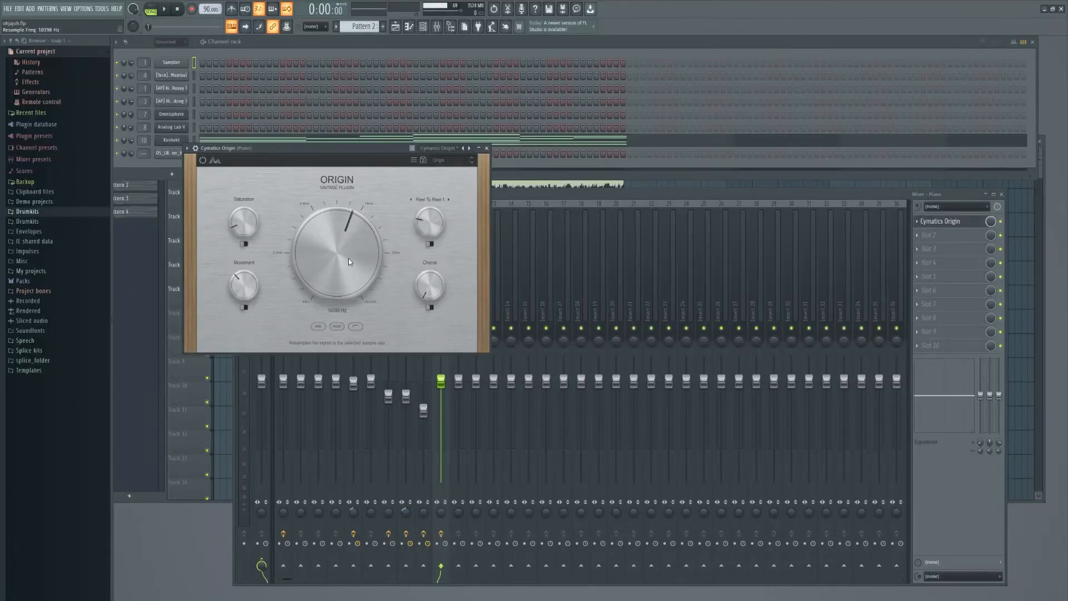
left_click(486, 149)
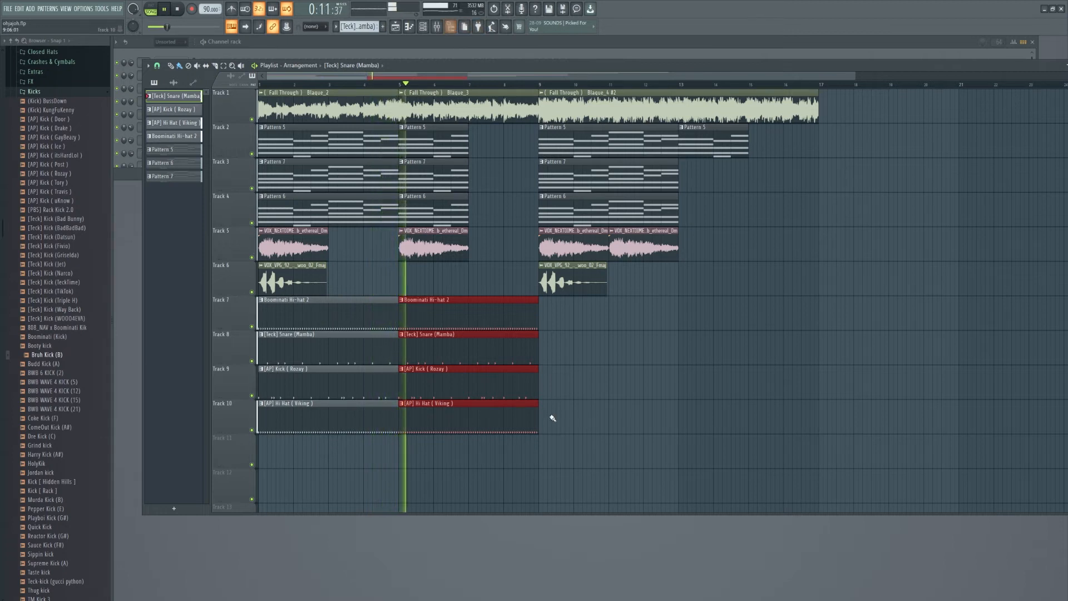
Trim the repeated hi-hat, snare and kick clips on Tracks 7 to 10 to two bars, ending at bar 7.
left_click_drag(538, 327, 469, 326)
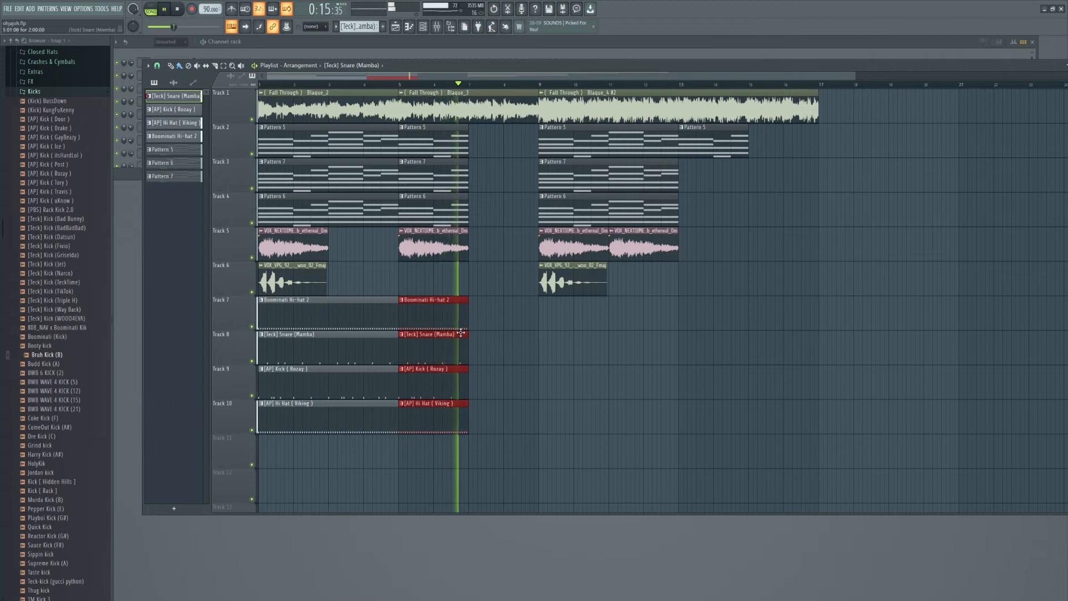
Duplicate the hi-hat, snare and kick clips on Tracks 7 to 10 so they repeat from bar 9 to bar 15.
left_click(495, 360)
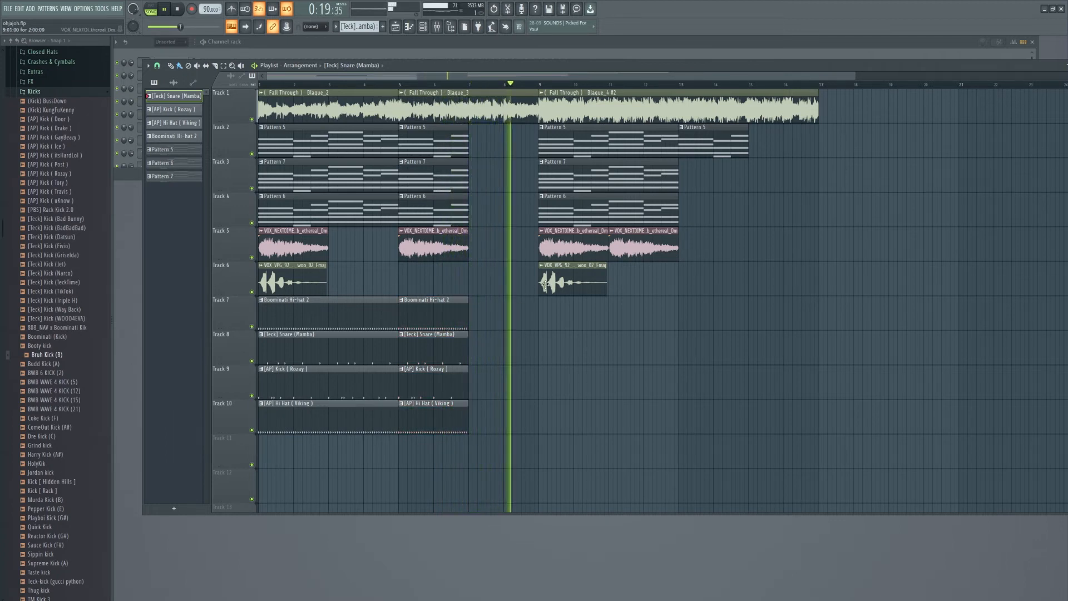
left_click_drag(539, 443, 389, 304)
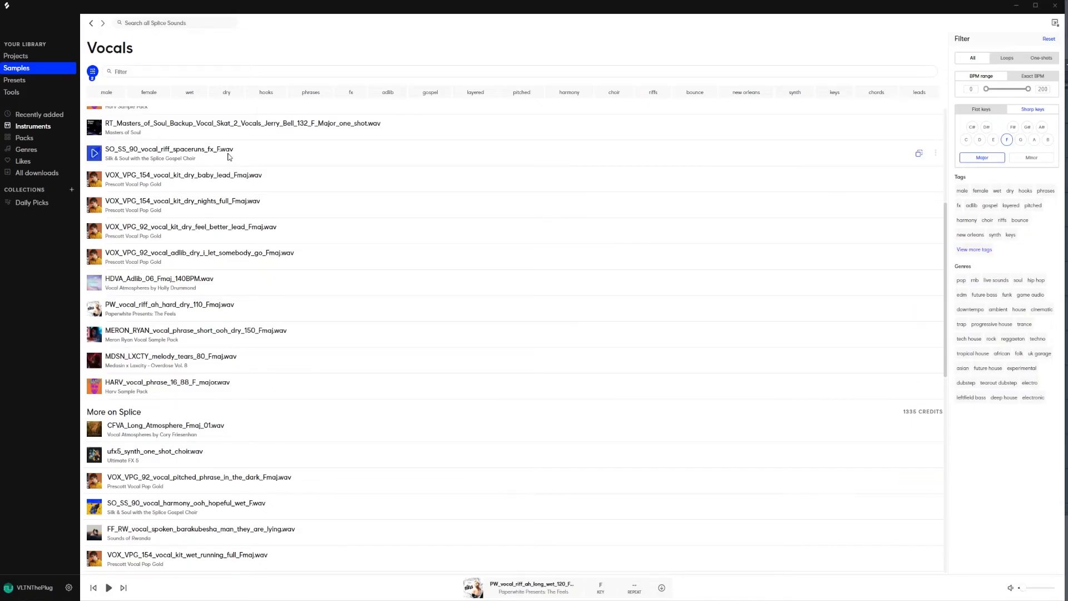
Bring OS_LN_SFX_Cymbal_Transition_Hot from the recently added Splice samples onto Track 11, aligning its peak with bar 9.
scroll(345, 190, "up", 5)
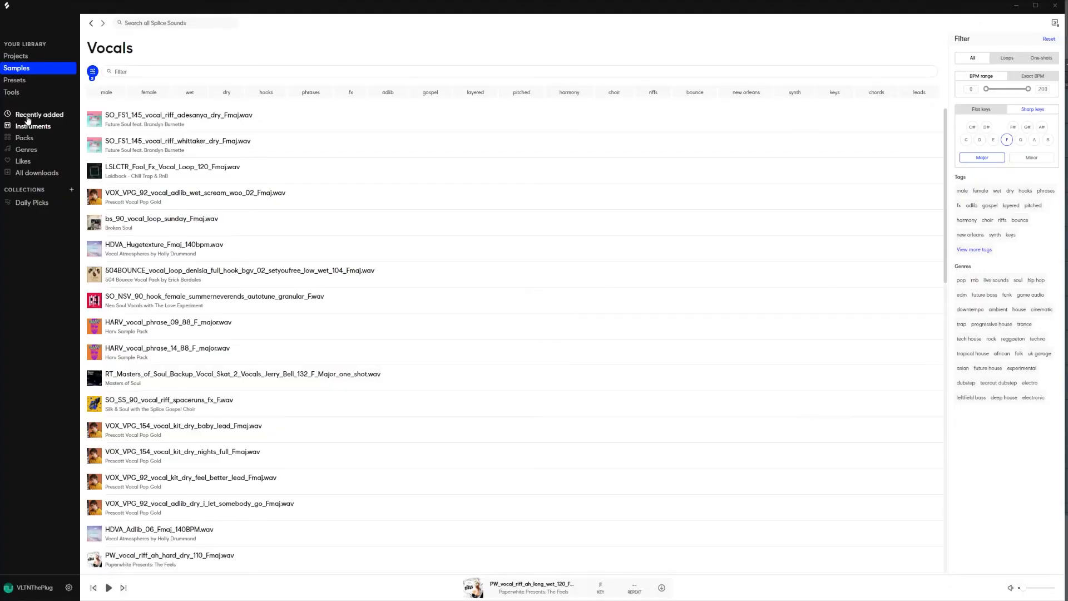
left_click(27, 118)
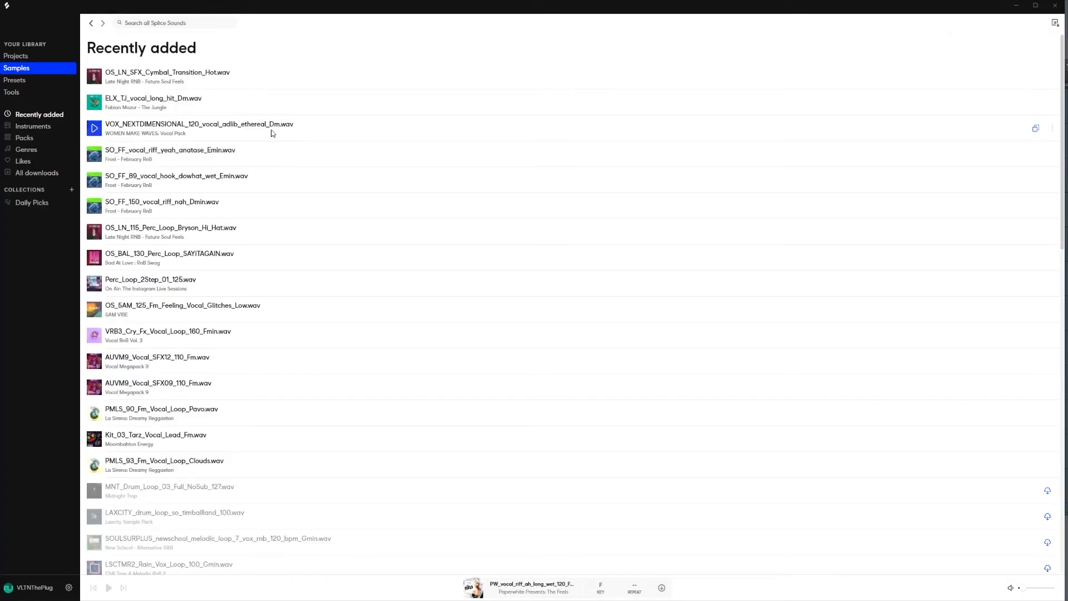
key("alt+Tab")
left_click_drag(1043, 74, 937, 177)
left_click_drag(522, 453, 524, 453)
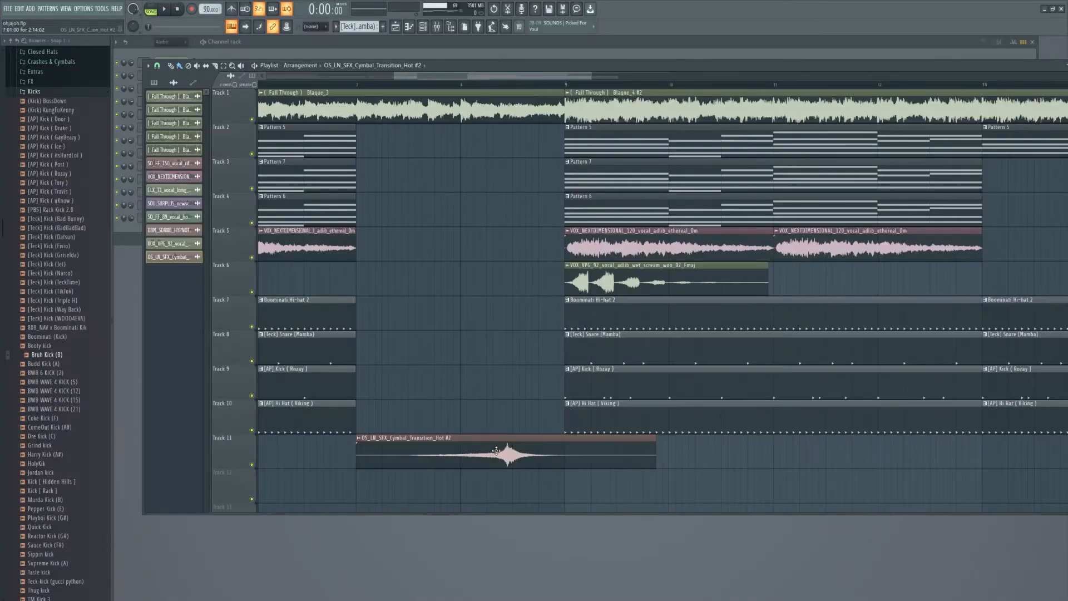
left_click_drag(496, 450, 543, 461)
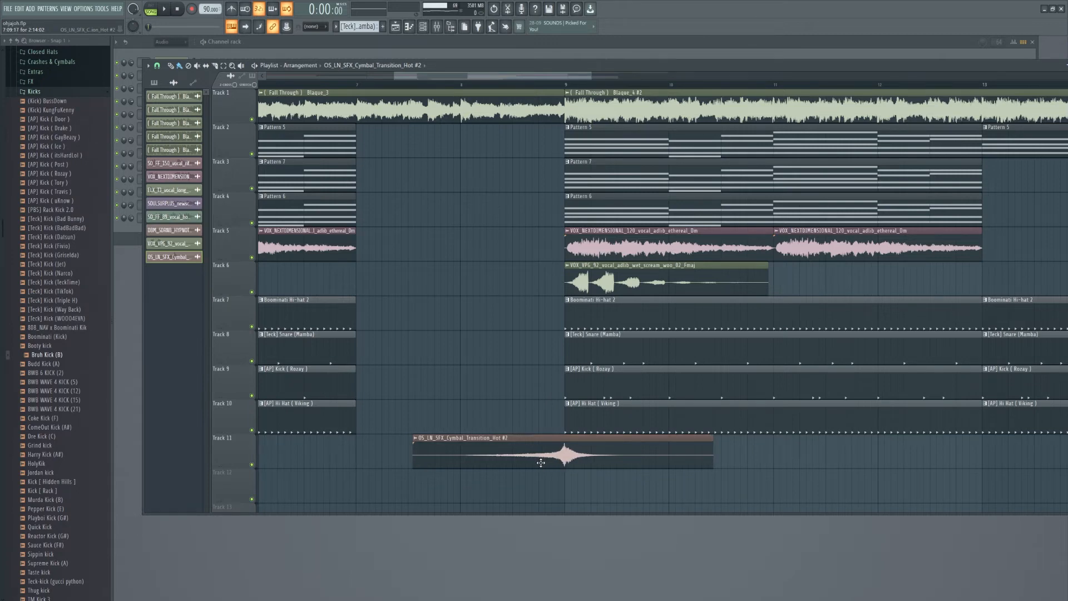
scroll(537, 84, "down", 6)
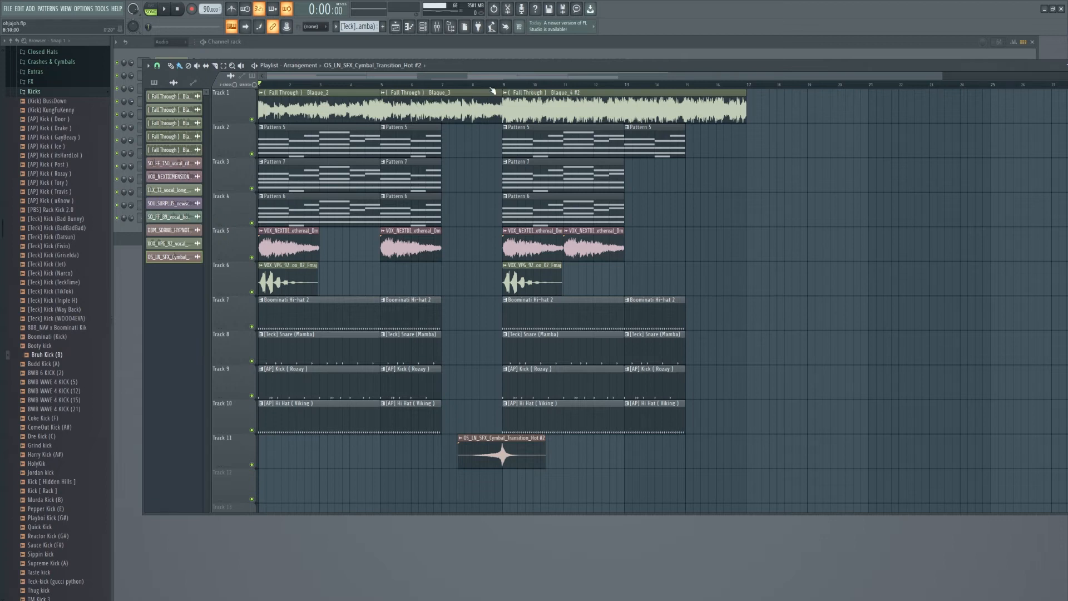
scroll(469, 200, "down", 3)
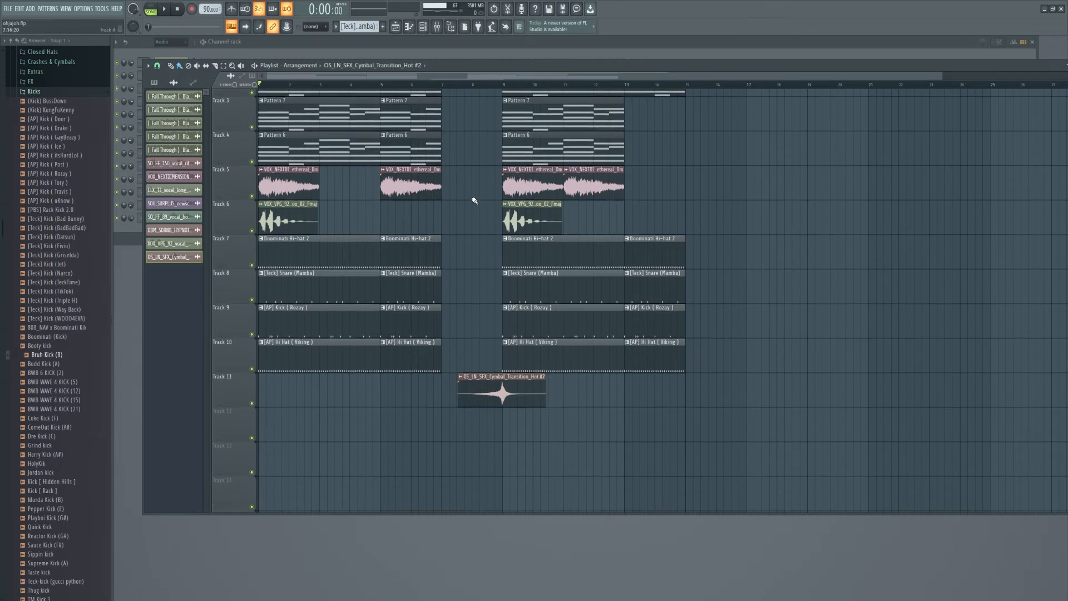
scroll(473, 200, "up", 3)
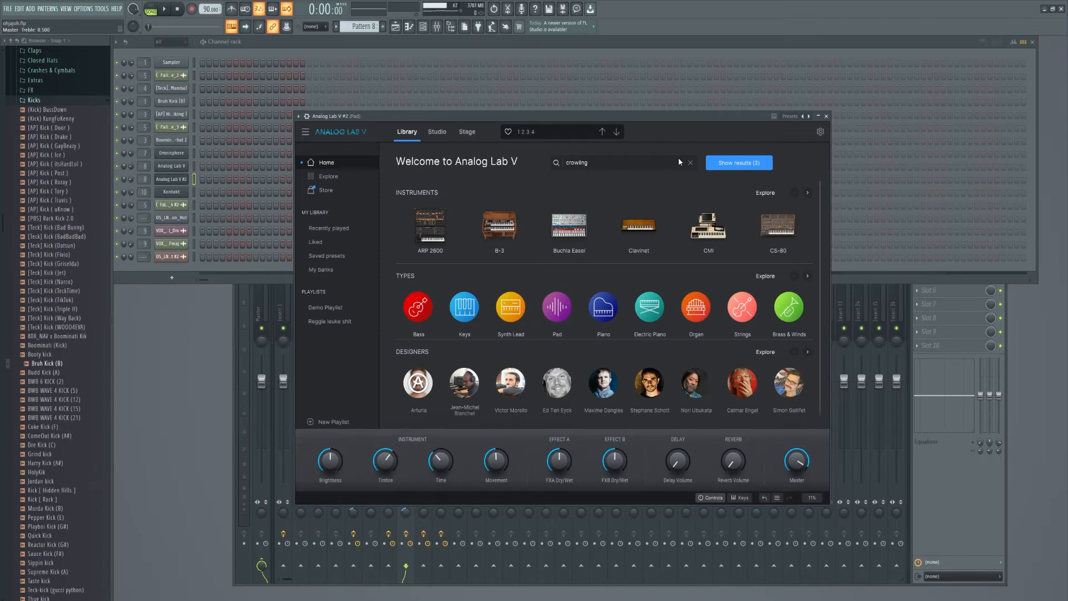
Load the Crowling Bass preset from the crowling search in Analog Lab V #2 and close the plugin window.
left_click(721, 163)
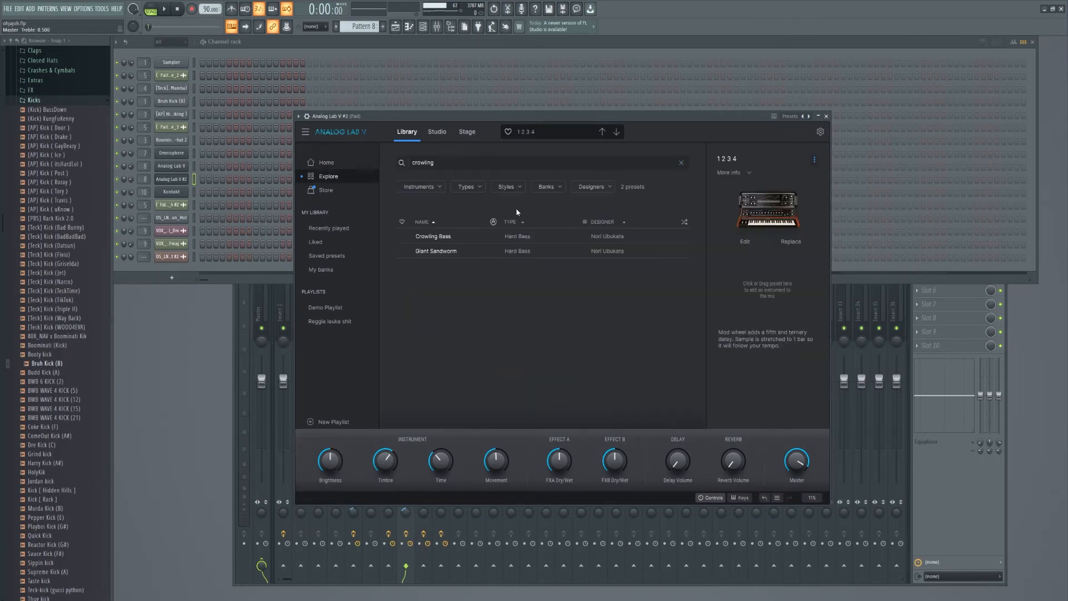
left_click(435, 239)
left_click(827, 116)
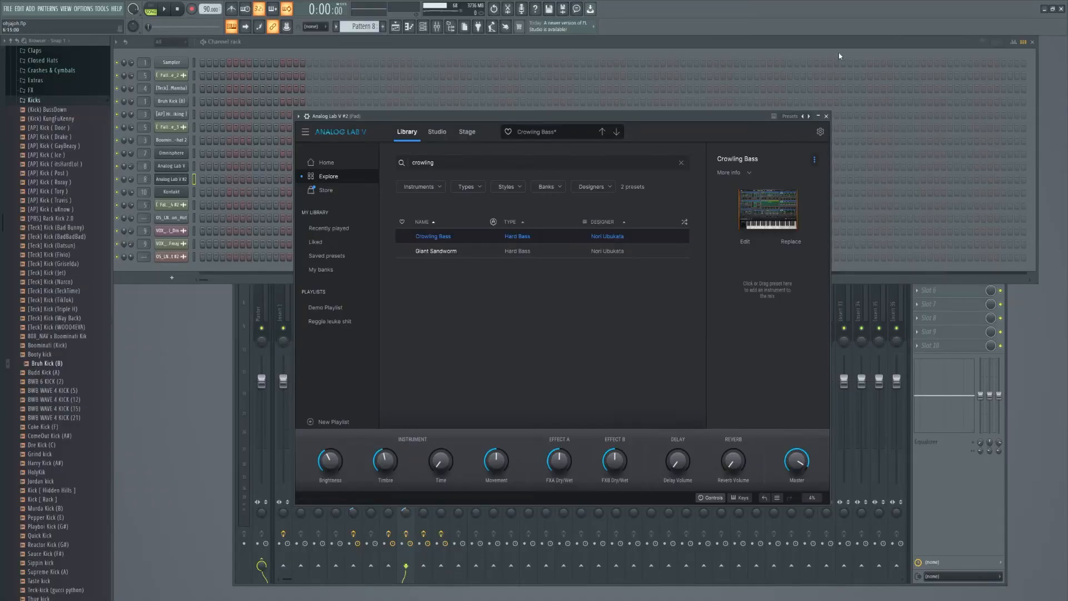
left_click(826, 116)
In the Analog Lab V #2 piano roll, move the opening note to D4 and delete the shorter overlapping note.
right_click(163, 186)
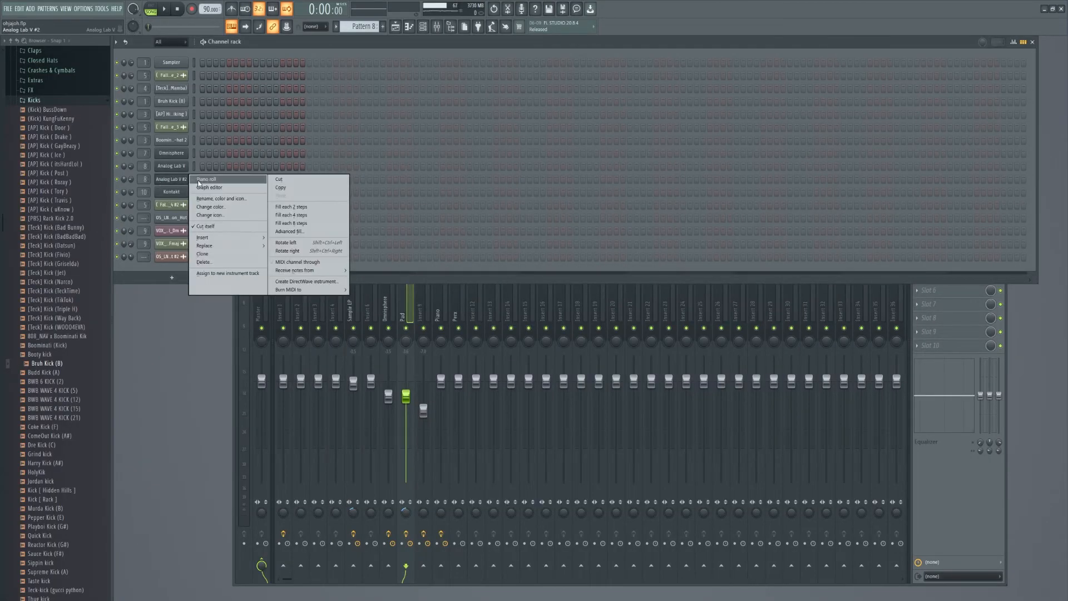
left_click(195, 182)
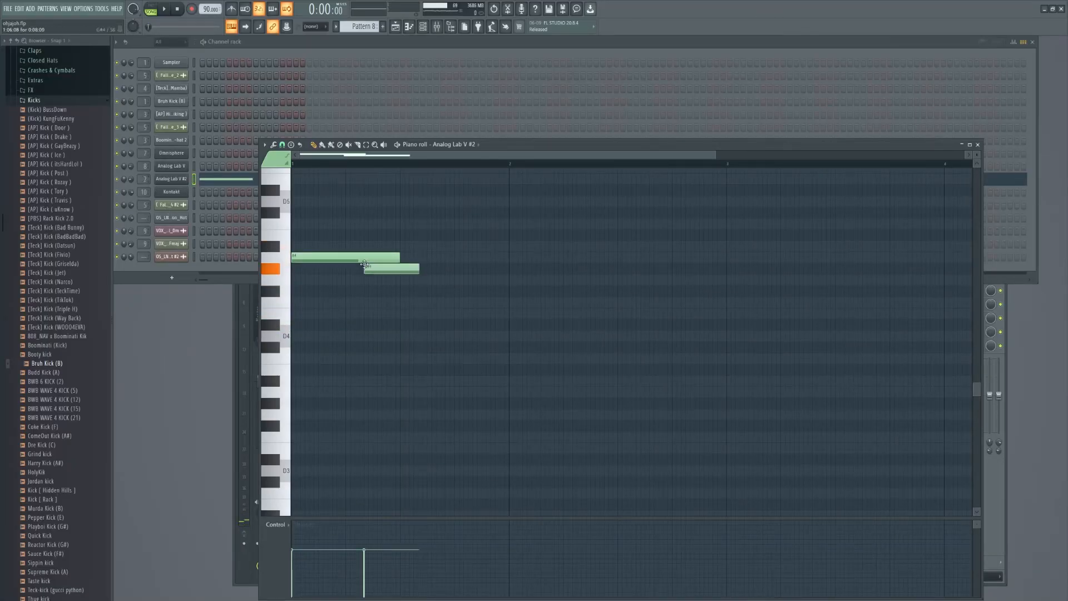
left_click_drag(372, 265, 340, 338)
right_click(339, 258)
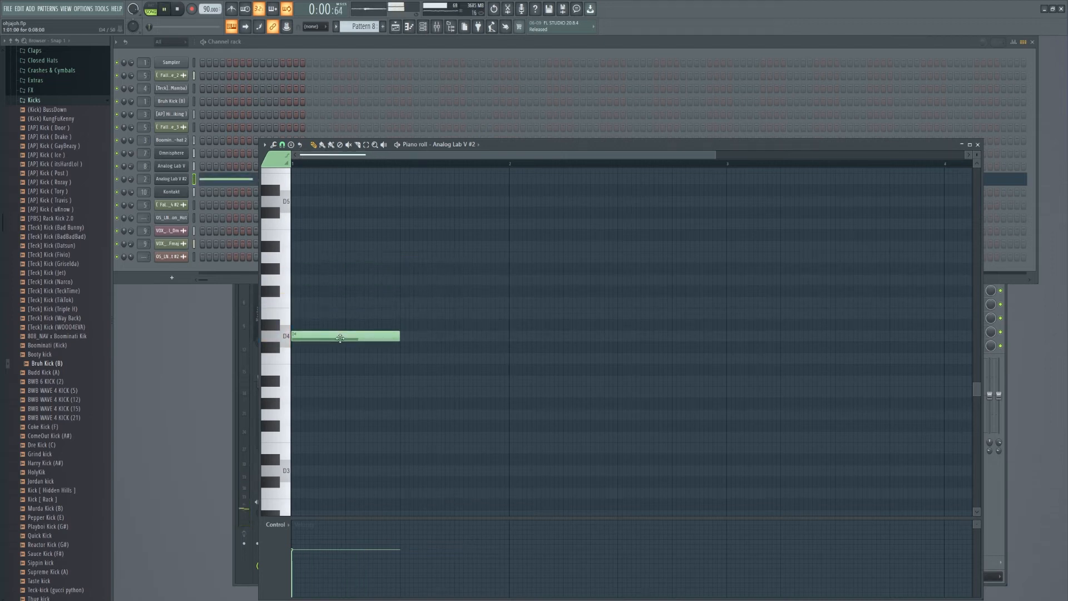
Place Pattern 8 at bar 1 of Track 12 in the playlist and lengthen the clip past bar 5.
key("F5")
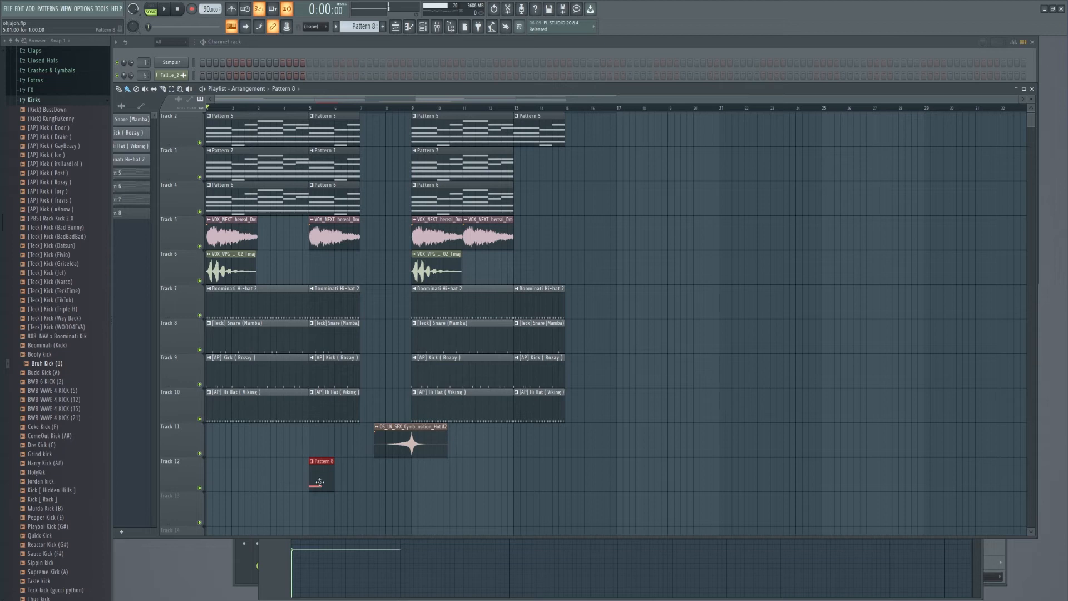
key("space")
key("space")
left_click_drag(232, 481, 329, 488)
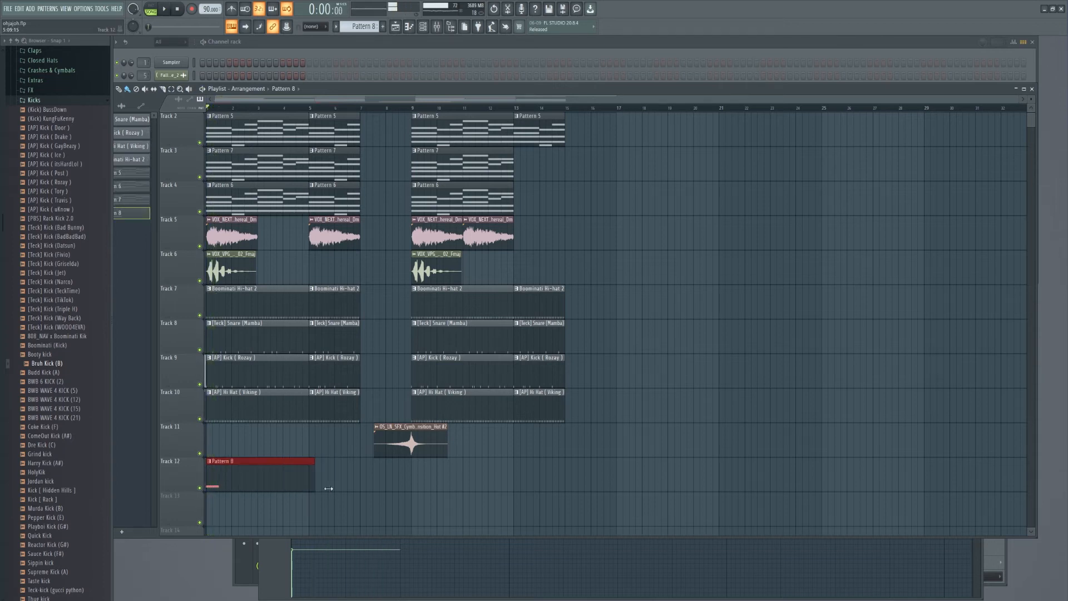
Reopen Pattern 8 in the piano roll and lower its D4 note by one octave to D3.
double_click(275, 483)
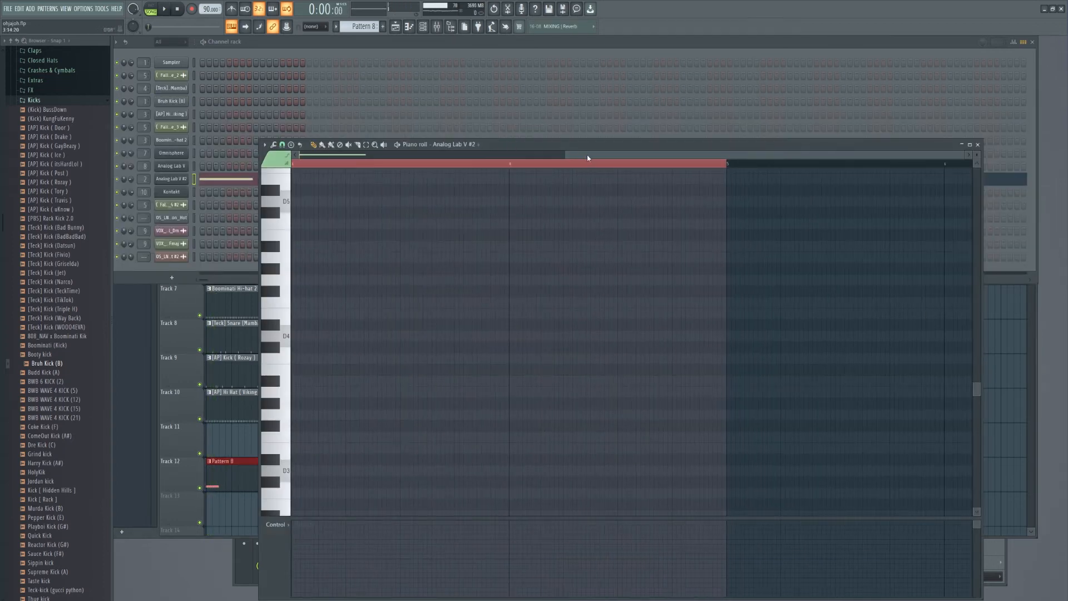
left_click_drag(587, 156, 318, 156)
scroll(415, 333, "down", 2)
scroll(412, 337, "up", 2)
key("space")
key("space")
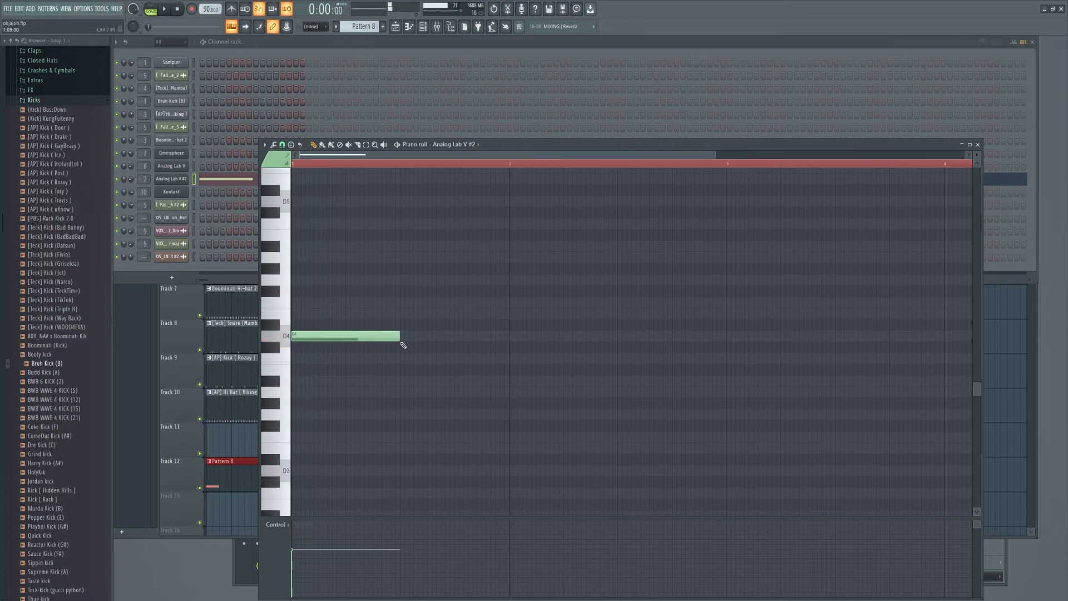
key("ctrl+Down")
Play back the bass note and set the Analog Lab V #2 channel volume to about 44%.
key("space")
key("space")
key("space")
left_click_drag(131, 179, 132, 190)
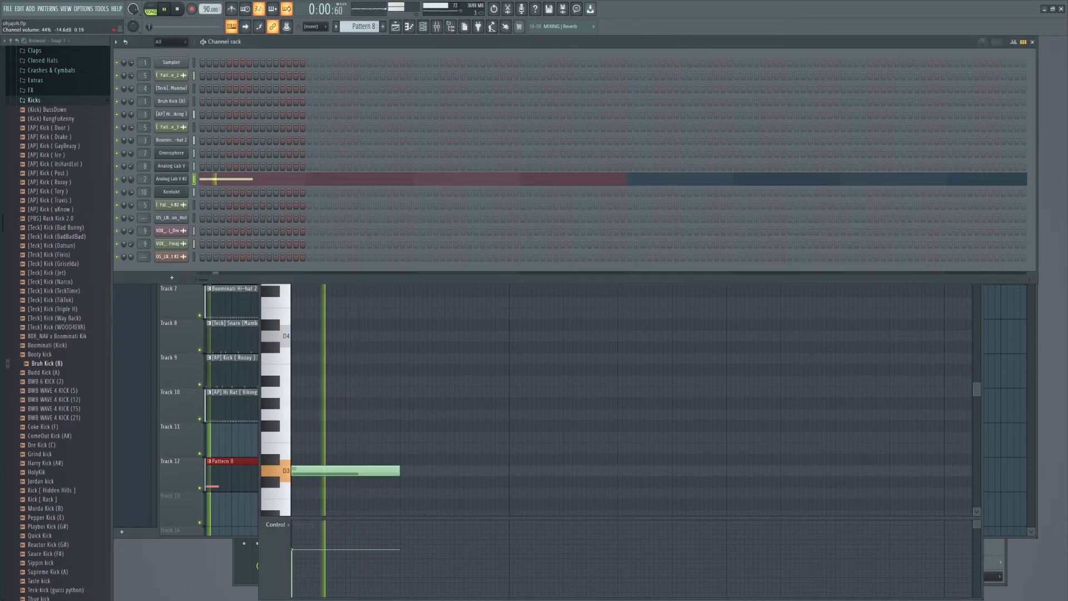
left_click(171, 179)
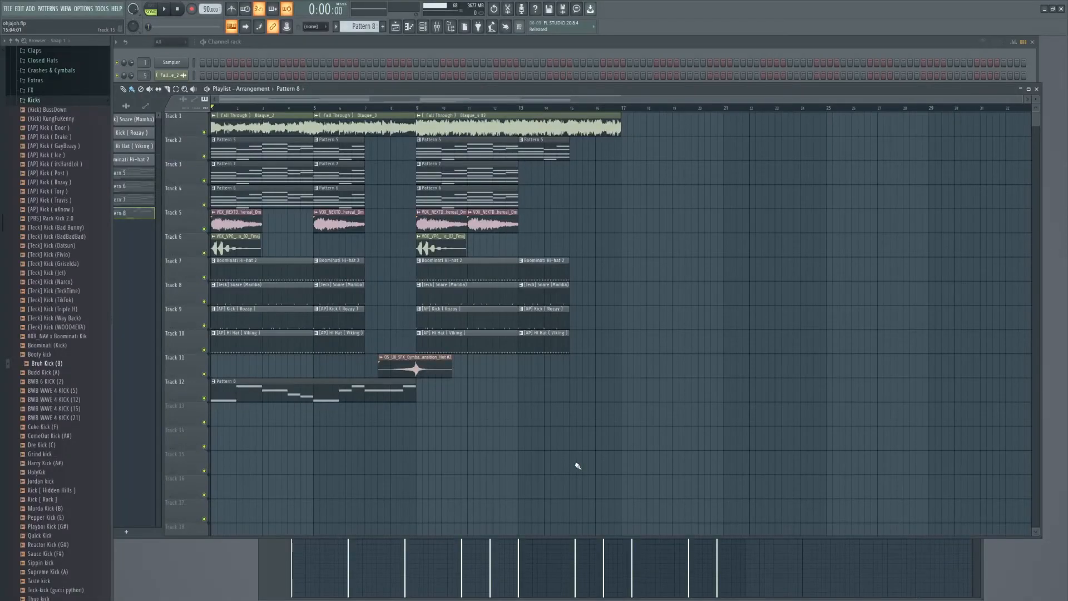
Open the Pattern 8 bass line in the piano roll and check its notes and octave placement across eight bars.
double_click(348, 398)
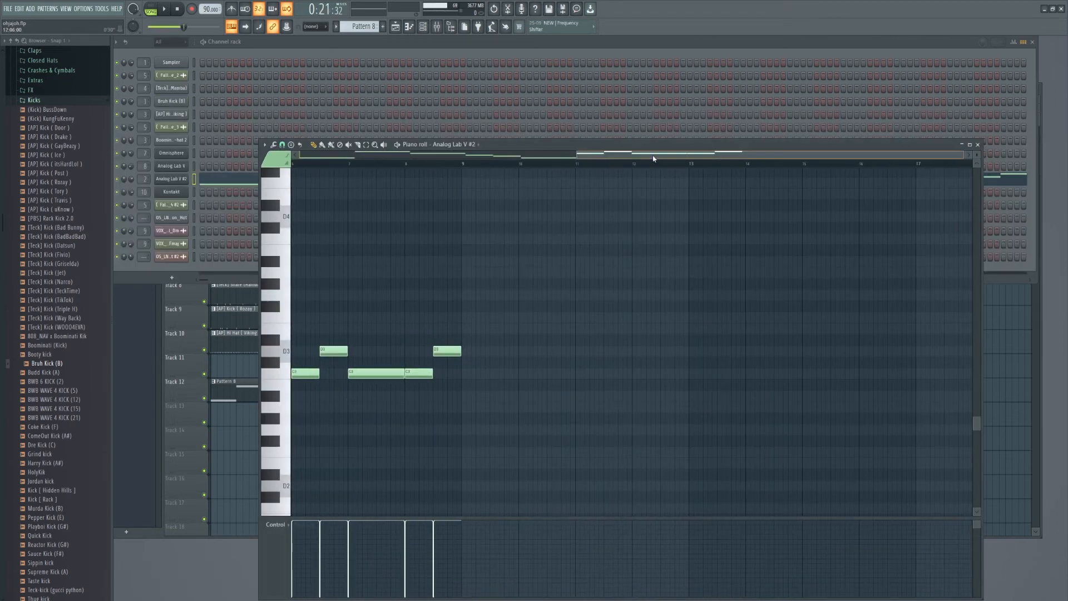
left_click_drag(653, 158, 1, 178)
scroll(415, 456, "down", 4)
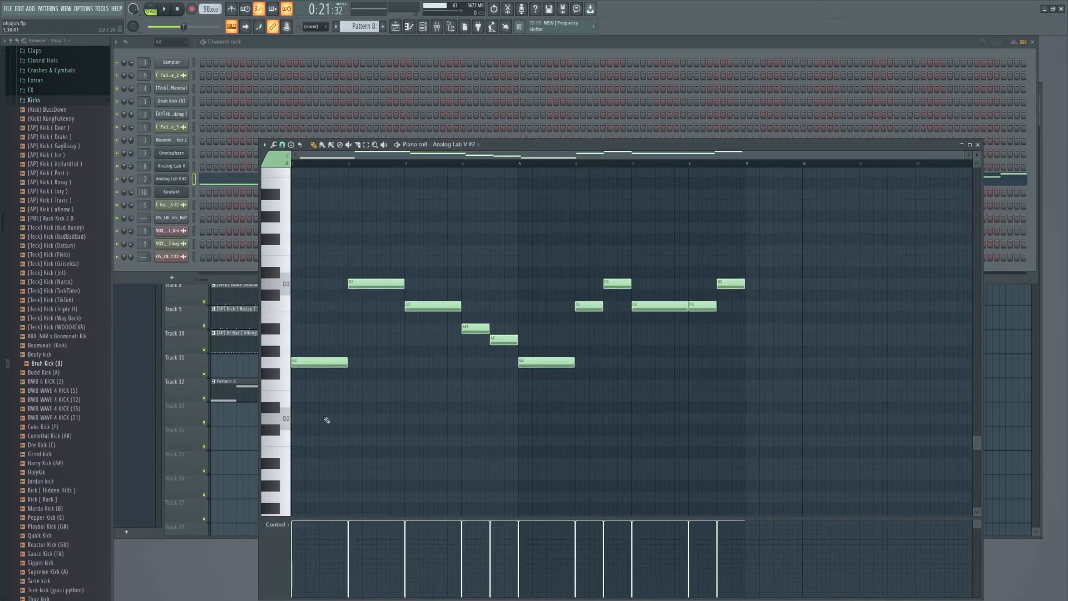
scroll(319, 362, "up", 4)
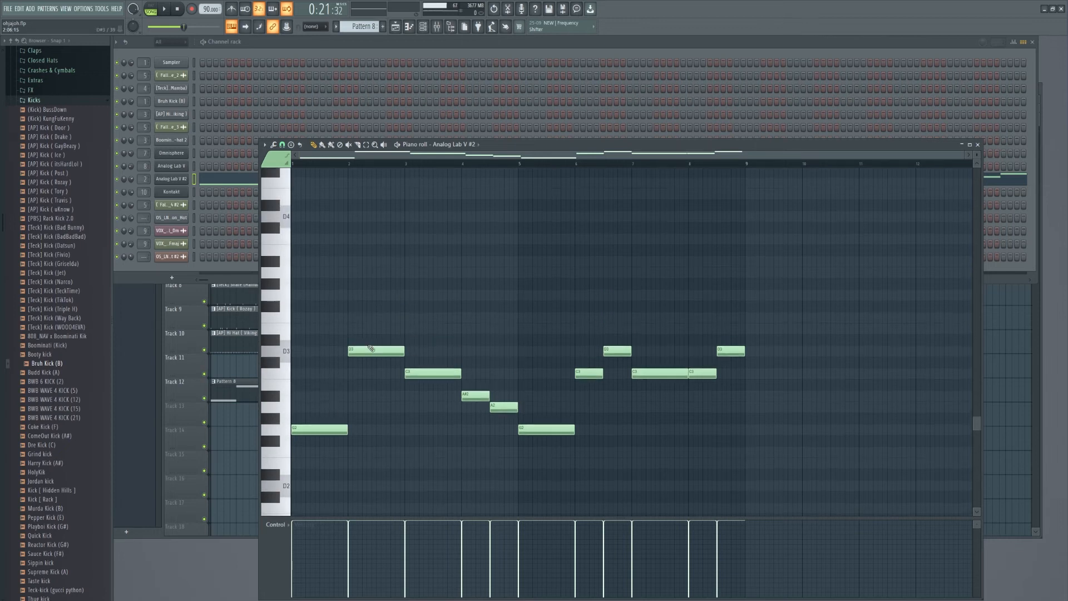
key("ctrl+Down")
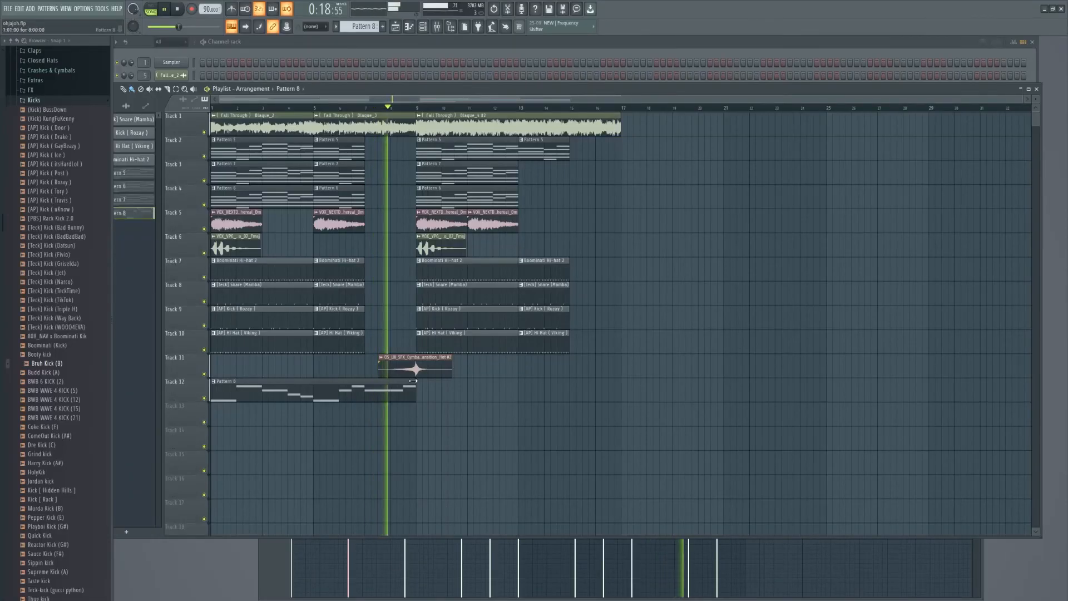
Add a second Pattern 8 clip on Track 12, running from bar 9 to bar 17.
left_click(424, 384)
left_click_drag(610, 383, 604, 379)
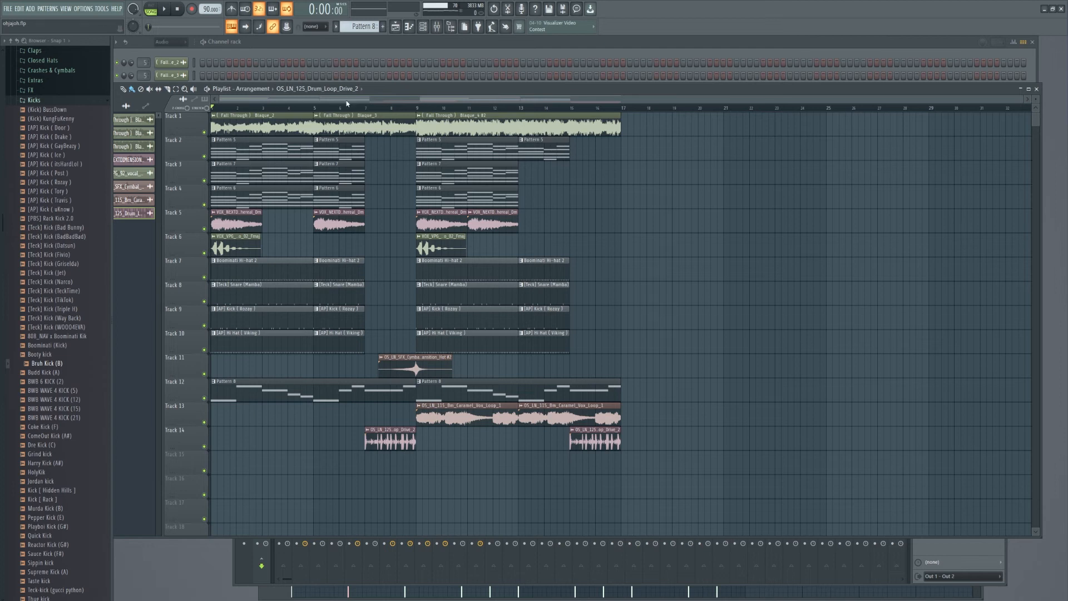
Play back the arrangement from the bar 7 drum loop transition into the section after bar 9, and stop playback.
scroll(367, 111, "up", 4)
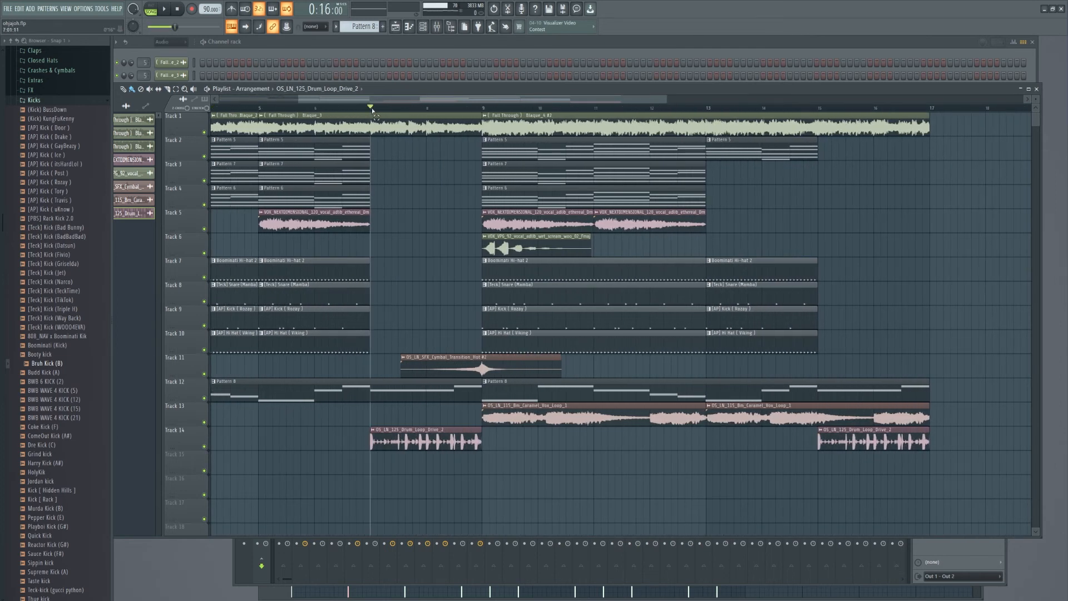
left_click_drag(372, 111, 311, 114)
left_click(347, 112)
scroll(370, 111, "down", 4)
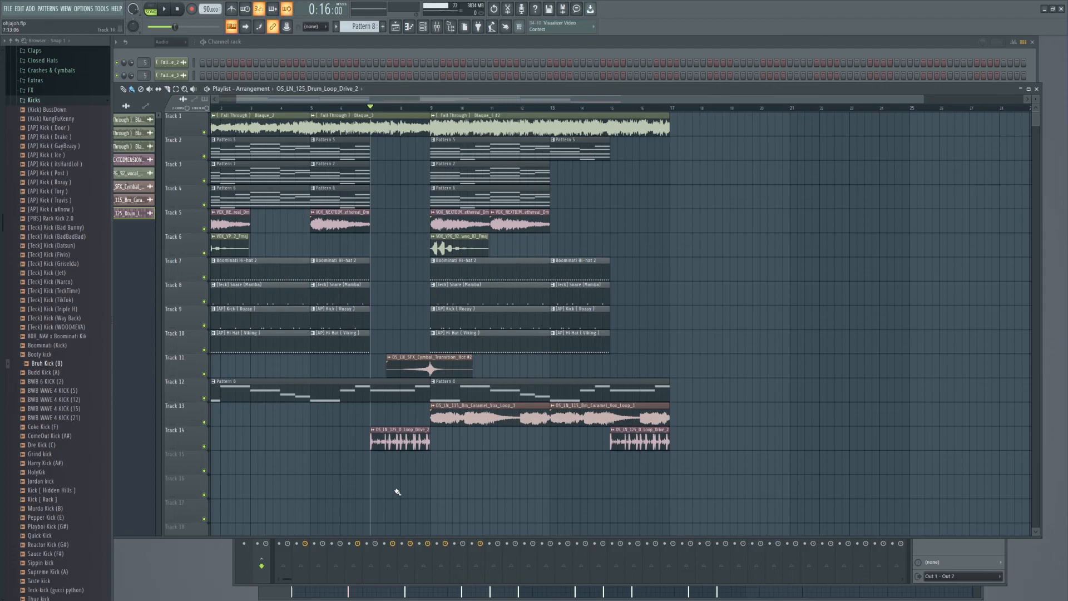
key("alt+Tab")
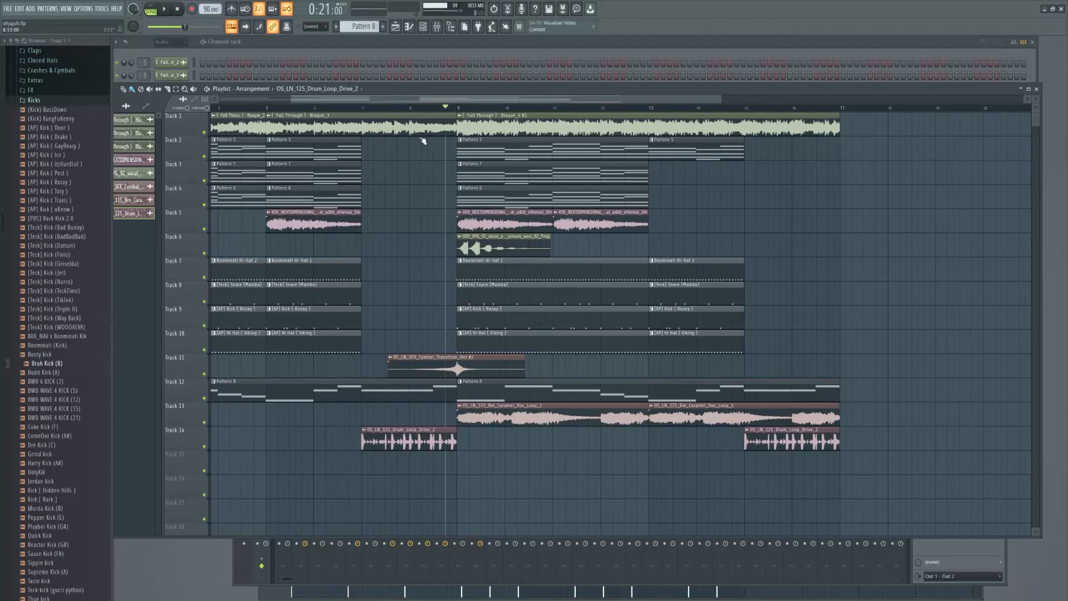
scroll(369, 124, "down", 4)
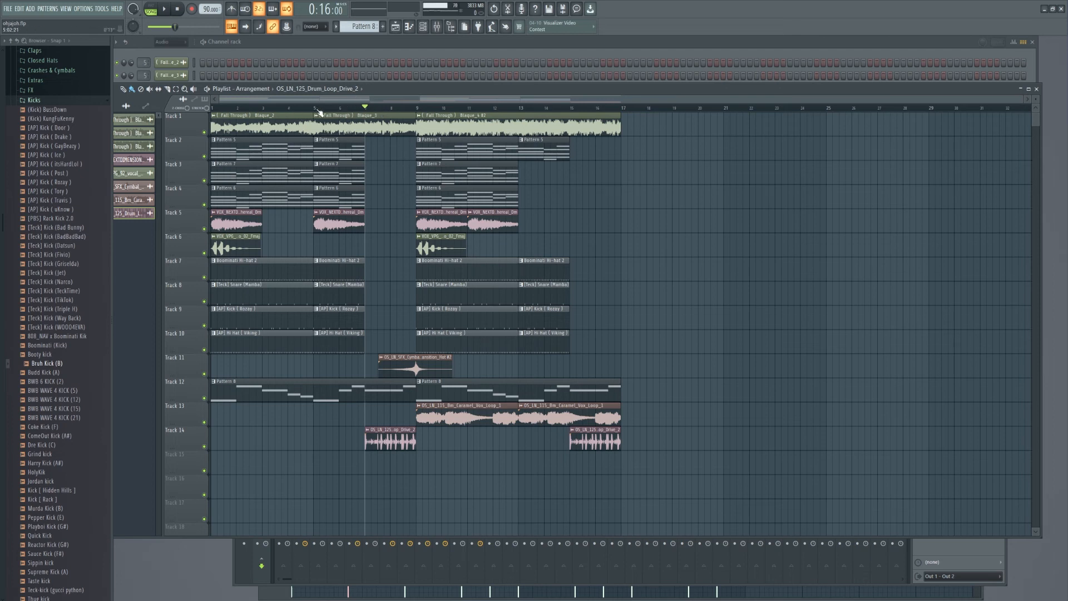
key("space")
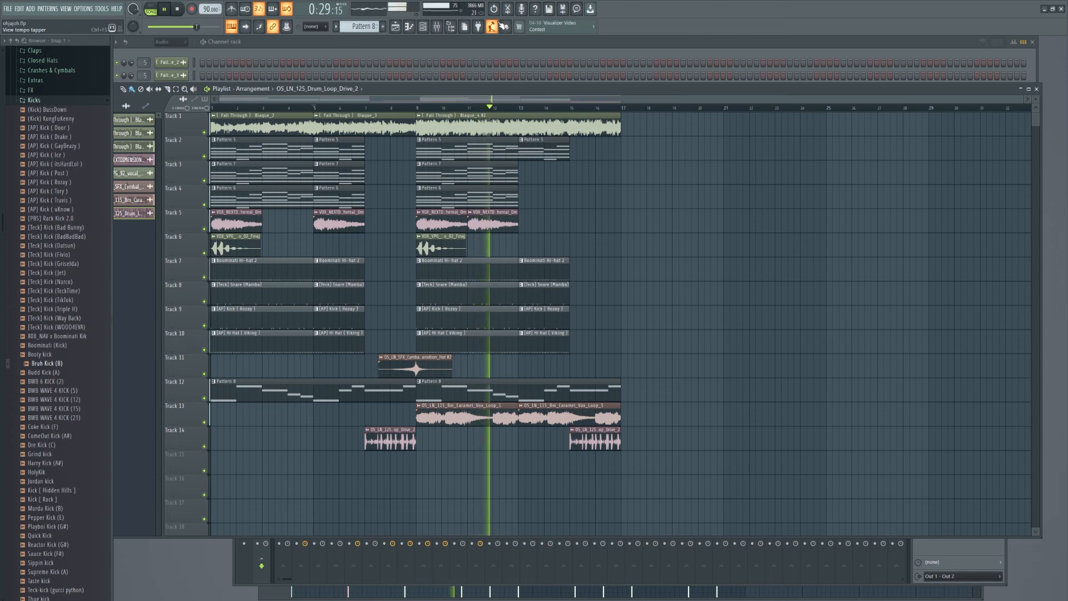
key("space")
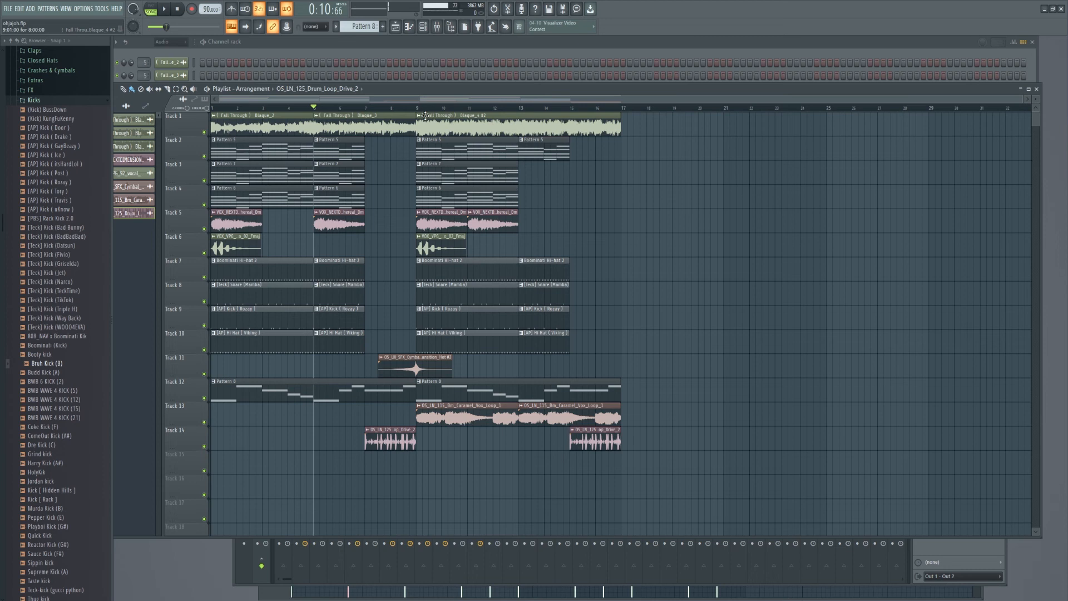
Inspect the sample settings of the OS_LN_115_Bm_Caramel_Vox_Loop_1 clip on Track 13.
double_click(484, 406)
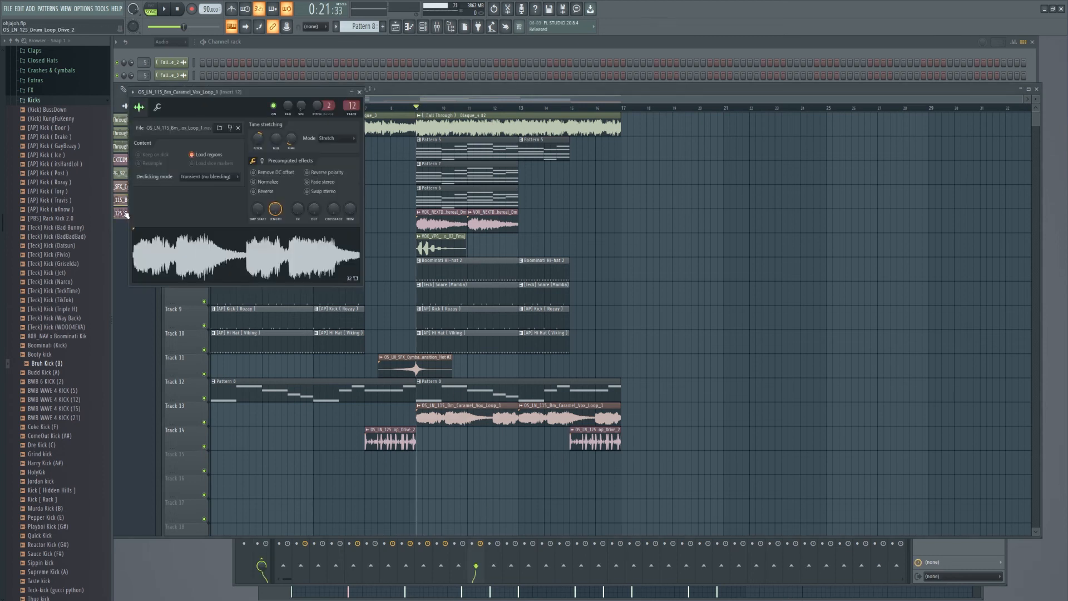
left_click(359, 92)
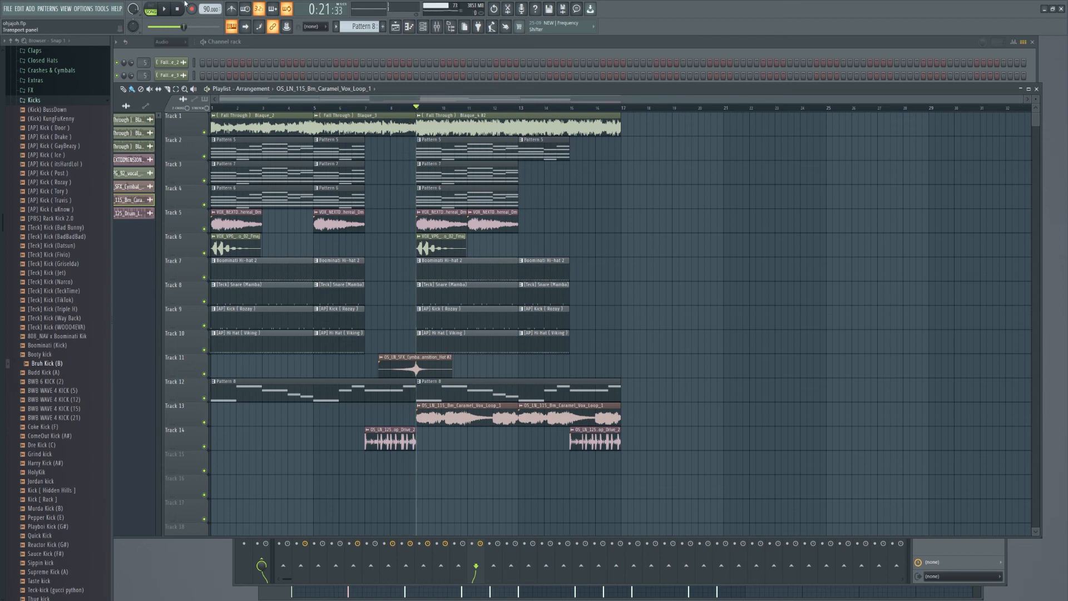
double_click(423, 414)
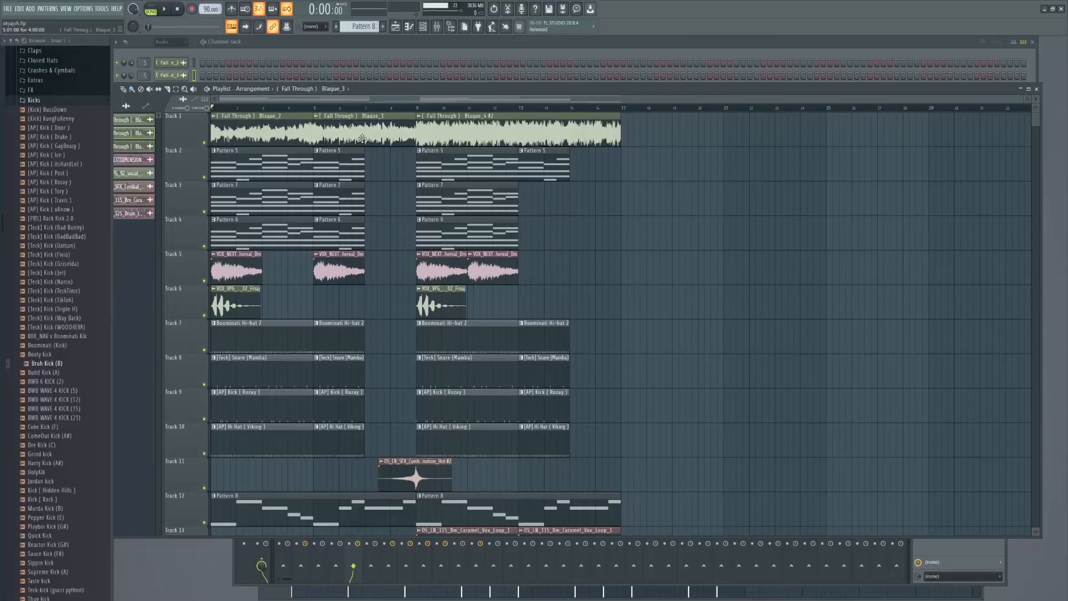
Inspect the sample settings of the Blaque_3 clip on Track 1, close them and look over the arrangement's tracks.
left_click(345, 116)
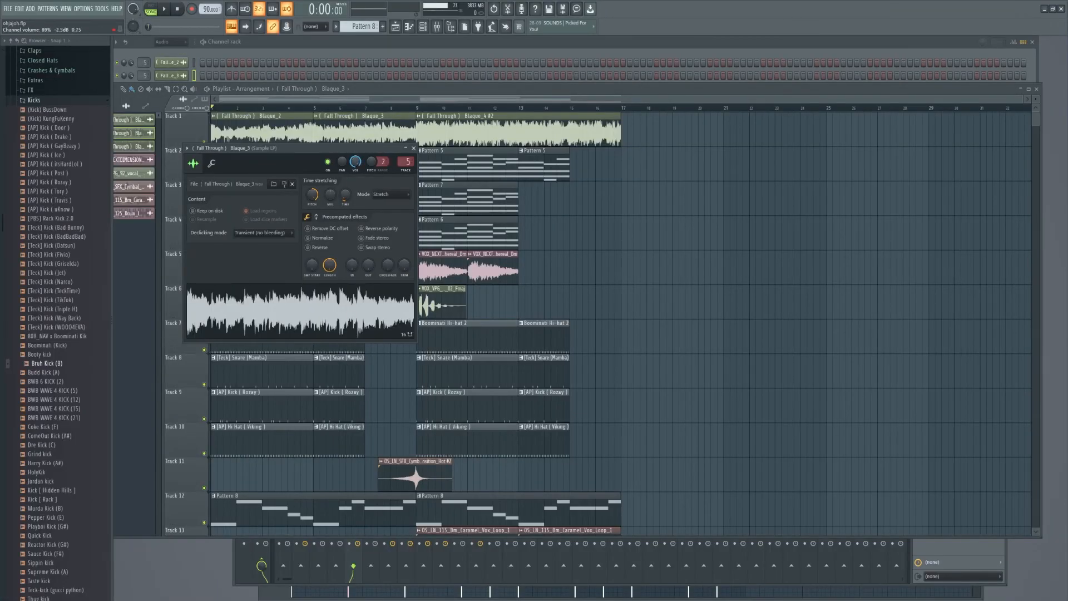
left_click(414, 148)
scroll(368, 356, "down", 2)
scroll(369, 360, "up", 2)
scroll(370, 359, "down", 2)
scroll(386, 320, "up", 2)
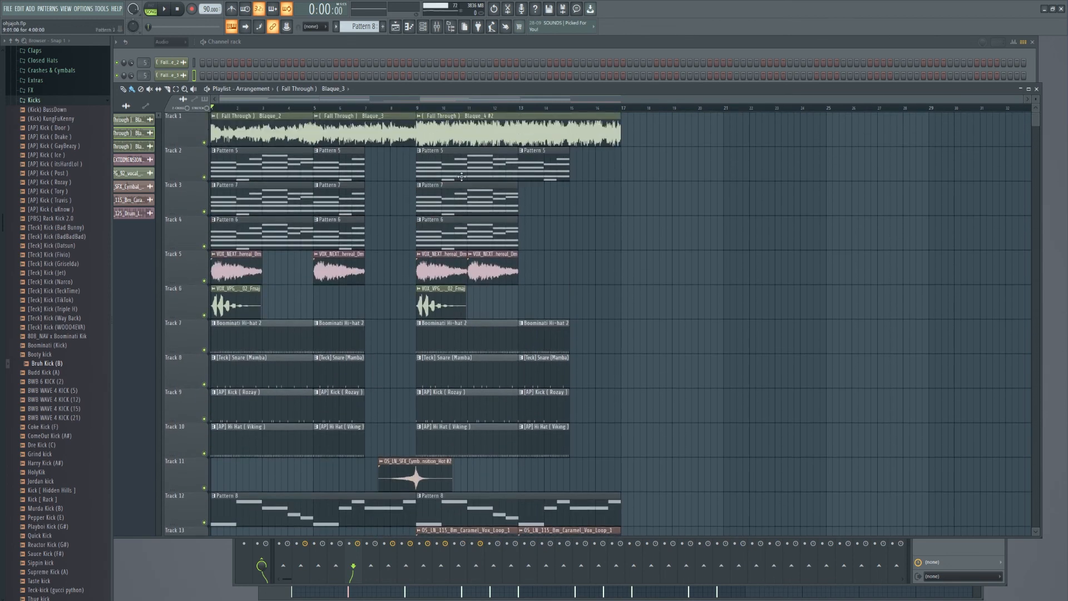